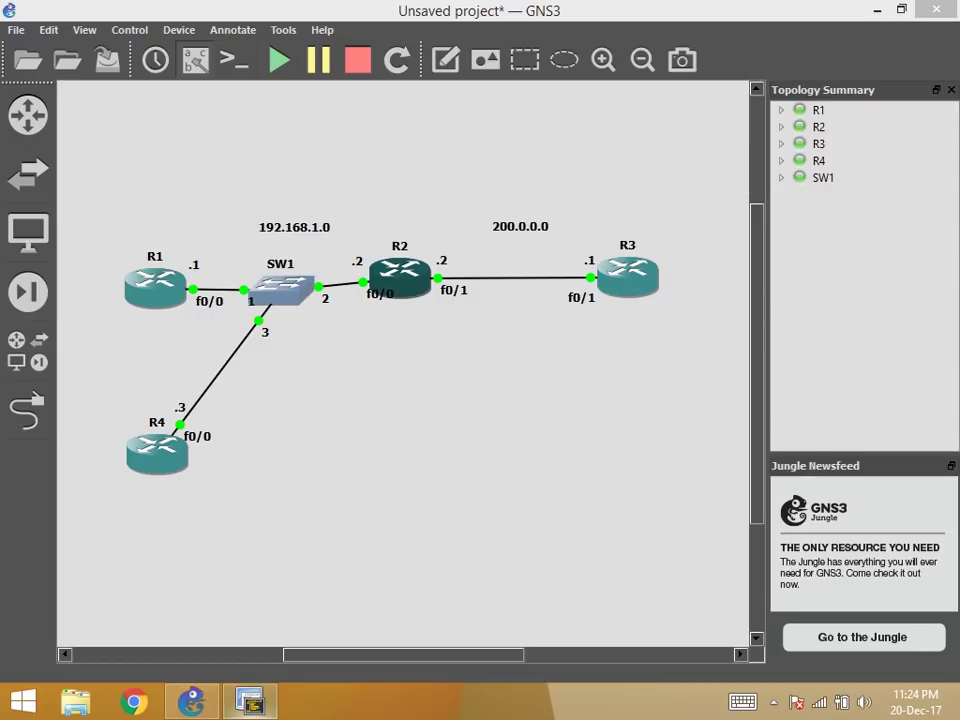
# On R2's console, create NAT pool ABC for 200.0.0.51–200.0.0.60 with netmask 255.255.255.0.
pyautogui.hotkey('alt', 'Tab')
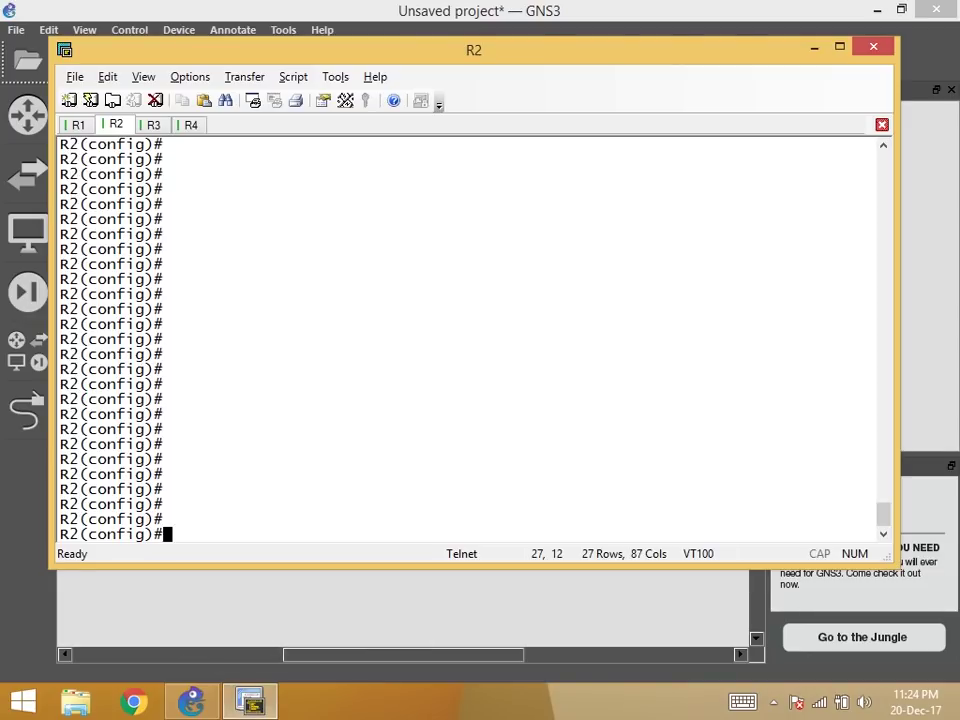
pyautogui.write('ip na')
pyautogui.write('t')
pyautogui.write(' poo')
pyautogui.write('l ABC')
pyautogui.write('2')
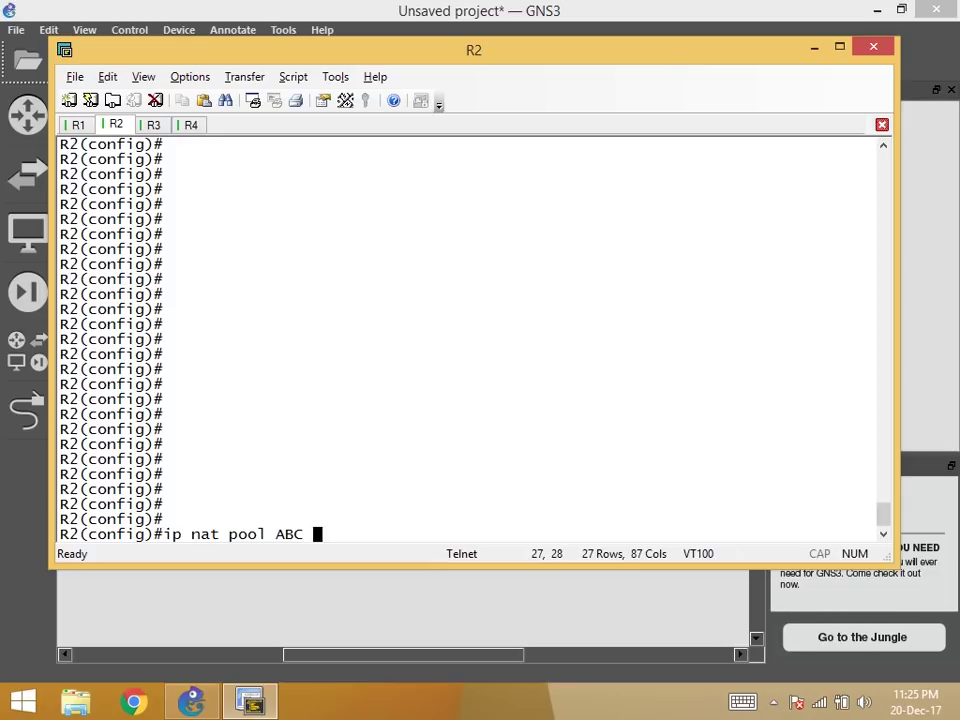
pyautogui.write('00.0.')
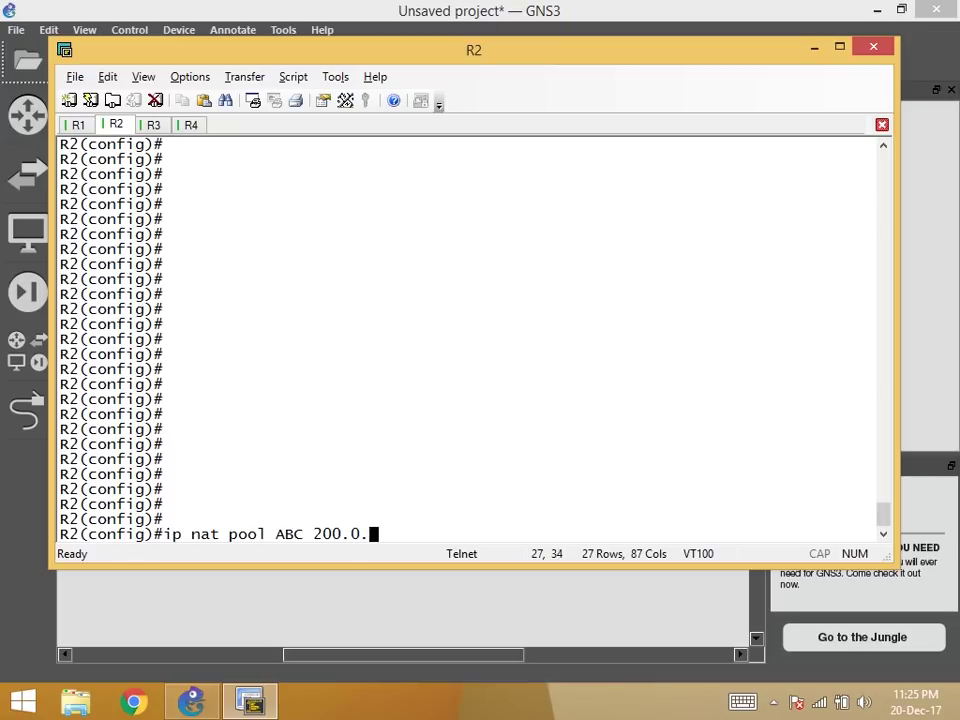
pyautogui.write('0.51 200.0.0.')
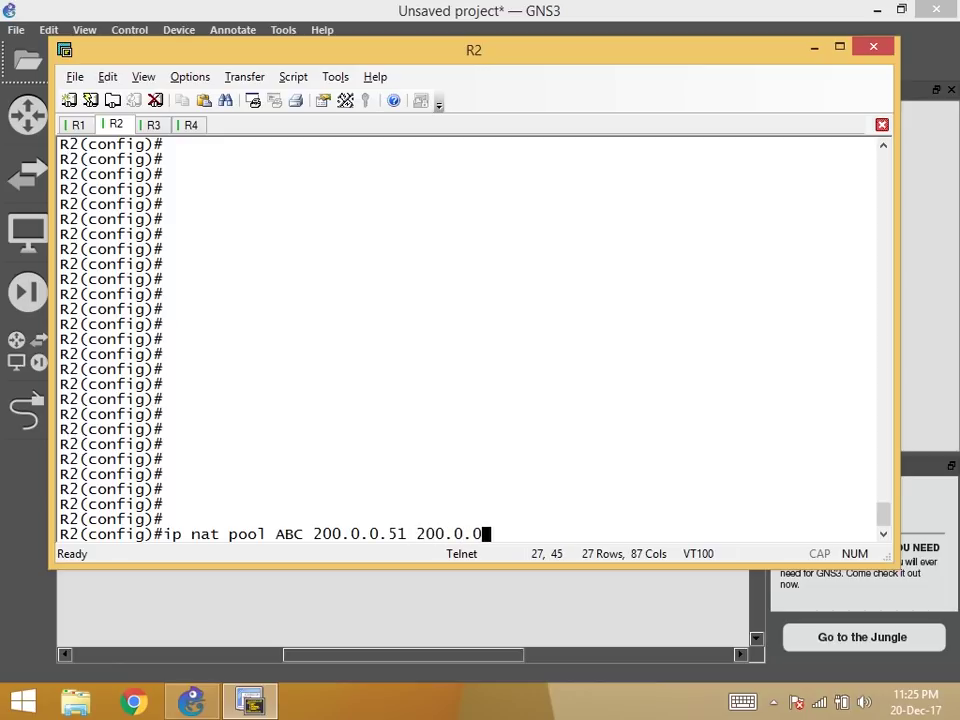
pyautogui.write('60 netmask ')
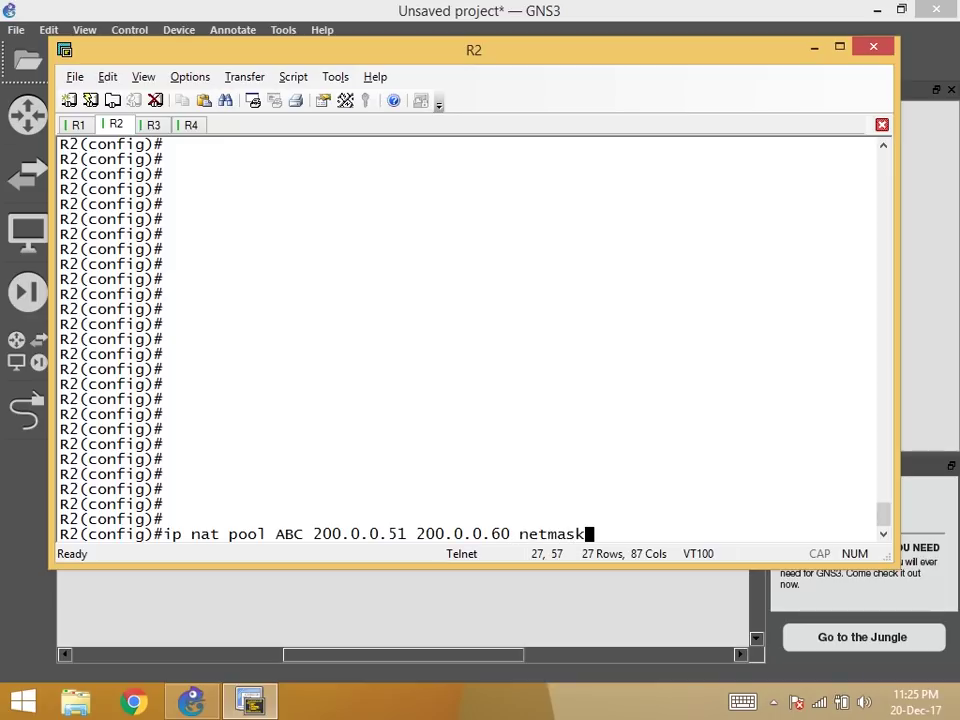
pyautogui.write('255.255.255.0')
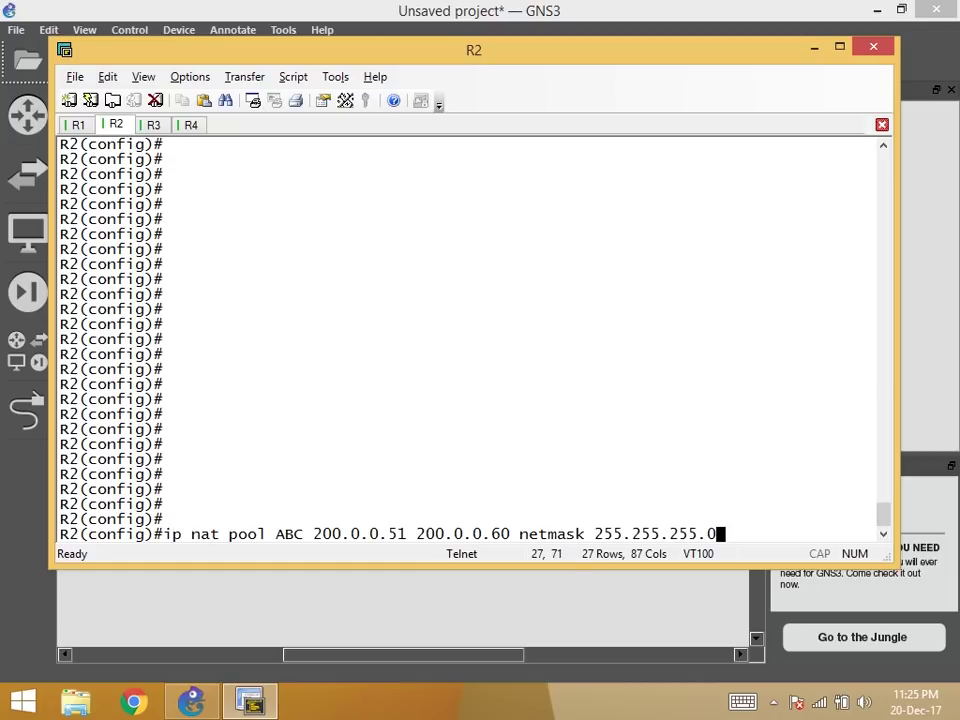
pyautogui.press('Return')
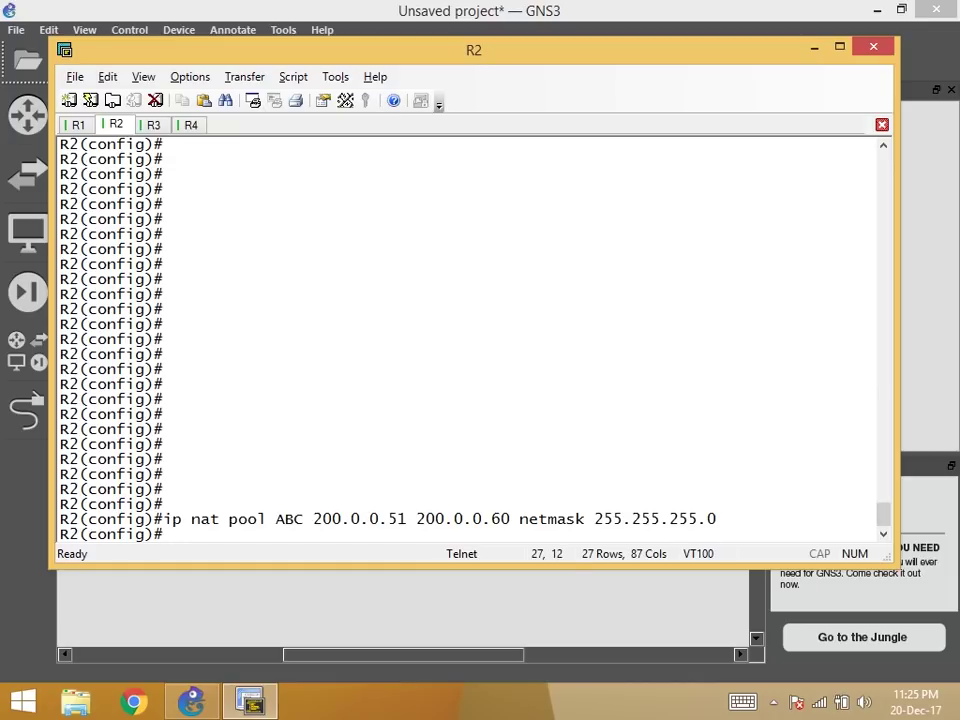
# Type access-list 1 permitting 192.168.1.0 with wildcard 0.0.0.255 on R2.
pyautogui.write('acc')
pyautogui.press('Tab')
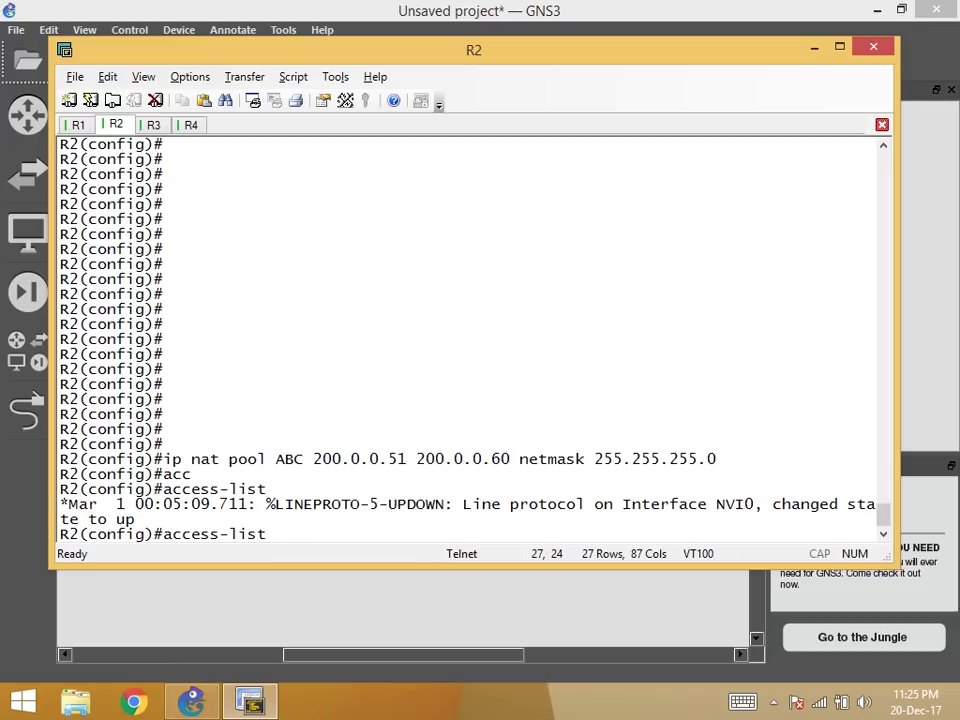
pyautogui.write('10')
pyautogui.press('BackSpace')
pyautogui.write('per')
pyautogui.press('Tab')
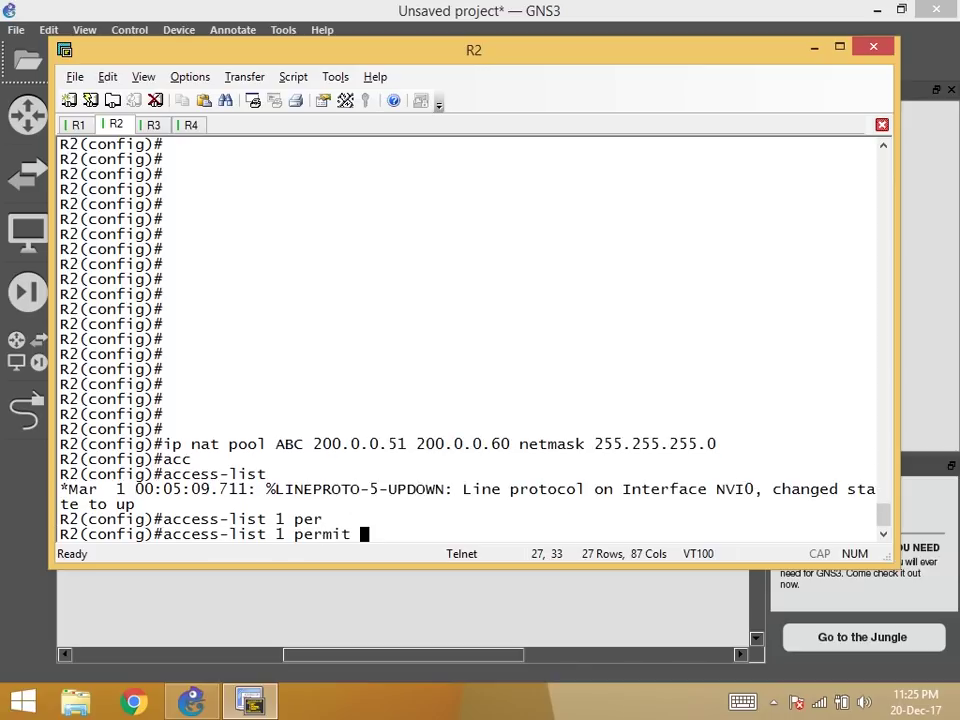
pyautogui.write('192.168.1.0')
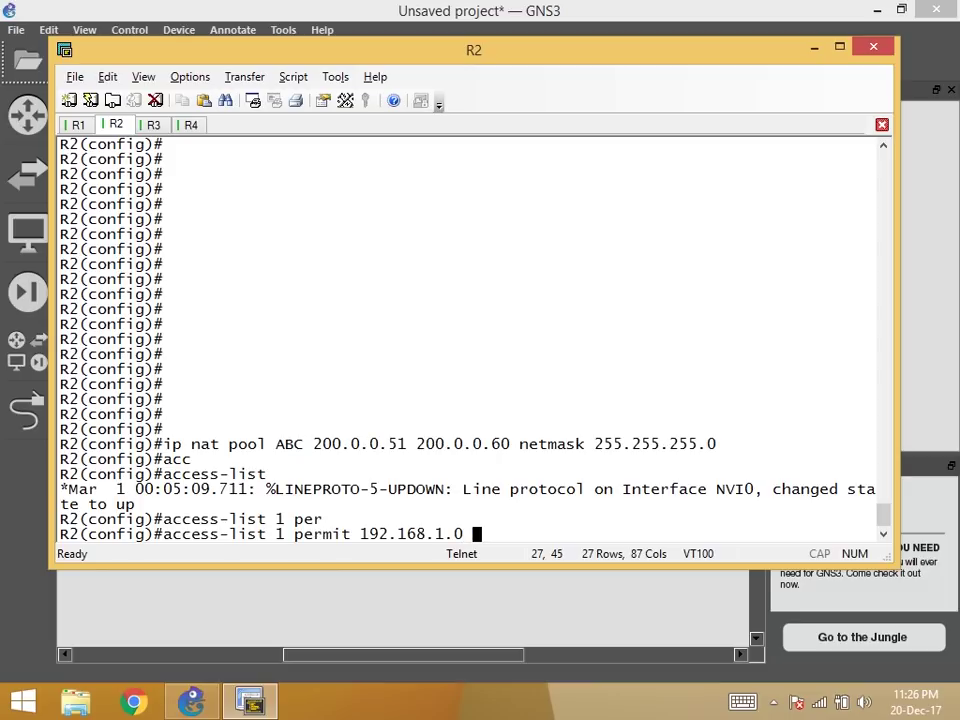
pyautogui.write(' 0.0.0.255')
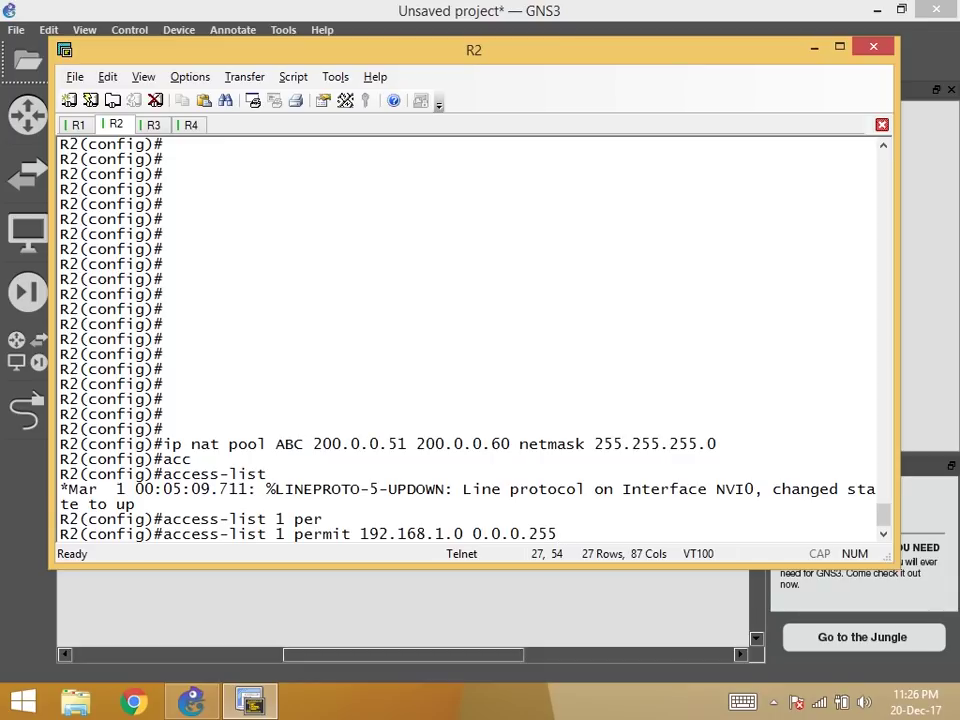
# Check the wildcard help, re-enter 0.0.0.255, and submit access-list 1.
pyautogui.press('BackSpace')
pyautogui.press('BackSpace')
pyautogui.press('BackSpace')
pyautogui.press('BackSpace')
pyautogui.press('BackSpace')
pyautogui.press('BackSpace')
pyautogui.press('BackSpace')
pyautogui.press('BackSpace')
pyautogui.press('BackSpace')
pyautogui.write('?')
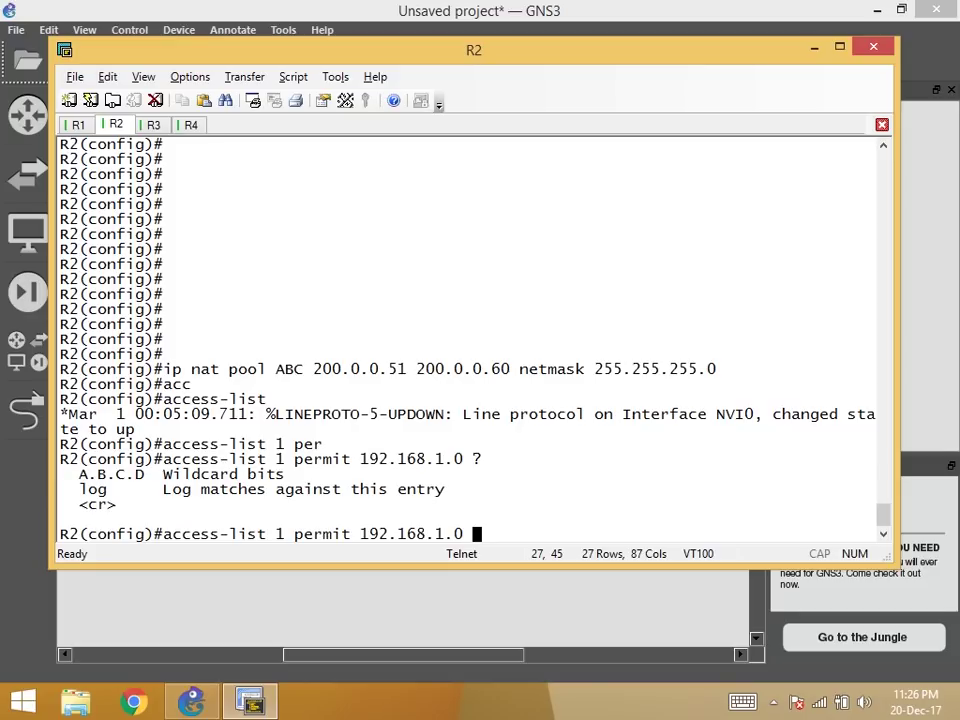
pyautogui.moveTo(285, 474); pyautogui.dragTo(79, 474)
pyautogui.moveTo(594, 369); pyautogui.dragTo(717, 369)
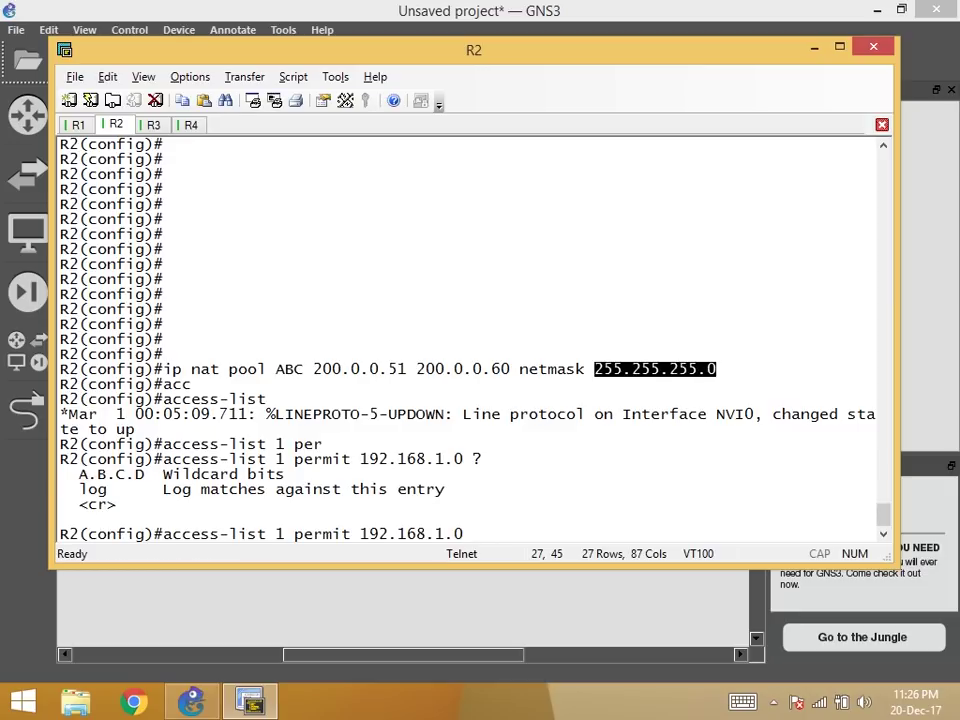
pyautogui.write('0.0.0.255')
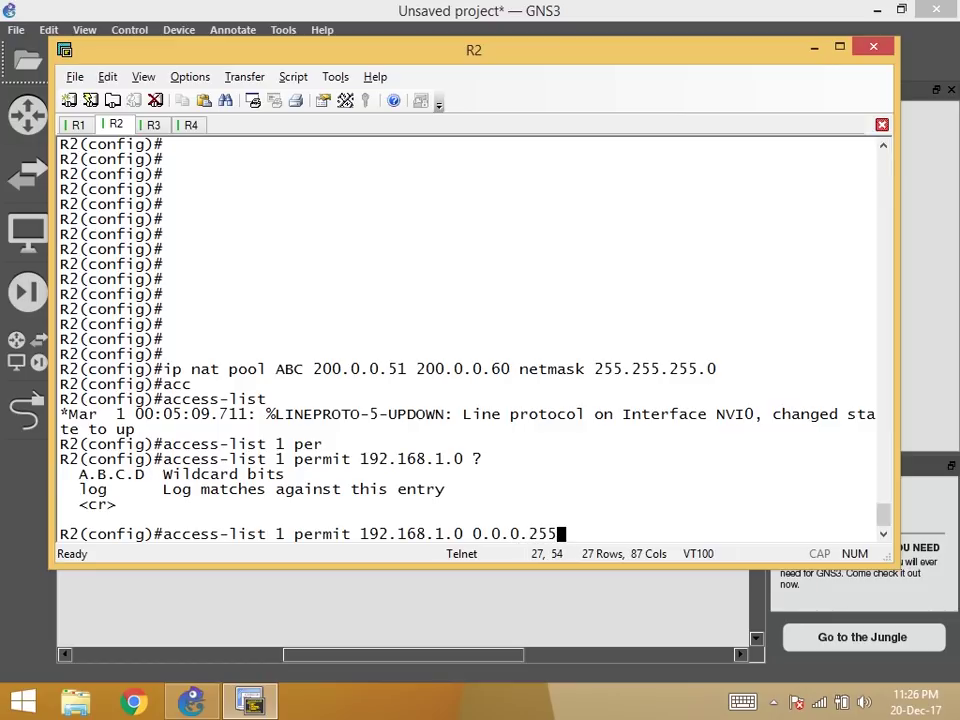
pyautogui.press('Return')
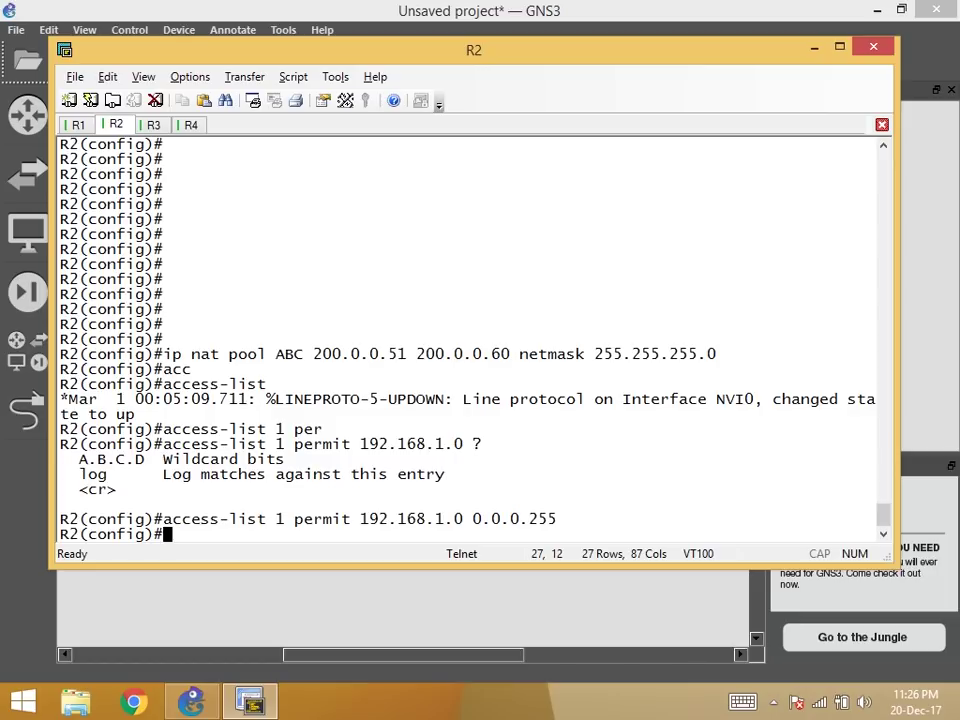
pyautogui.write('ip nat inside sou')
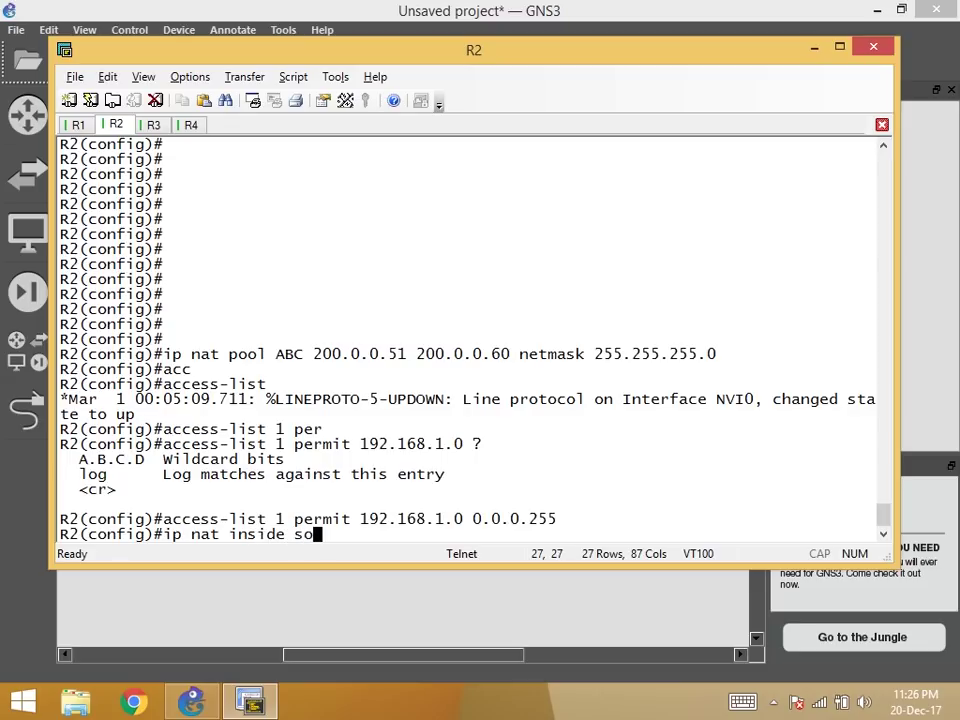
# Enter 'ip nat inside source list 1 pool ABC' on R2, linking access-list 1 to pool ABC.
pyautogui.press('Tab')
pyautogui.write('li')
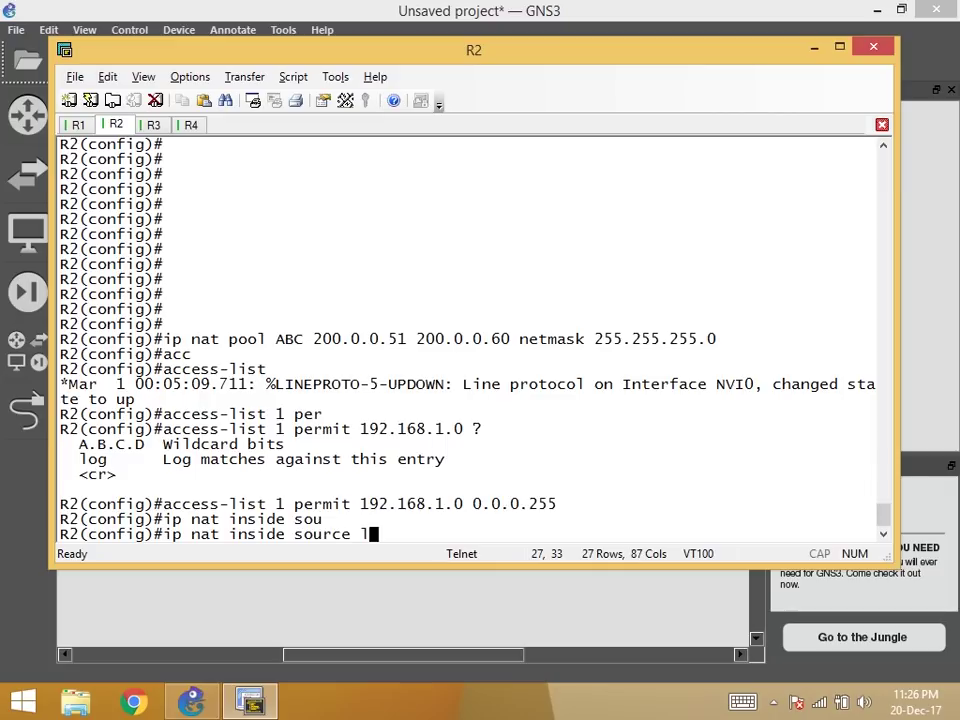
pyautogui.press('Tab')
pyautogui.write('1')
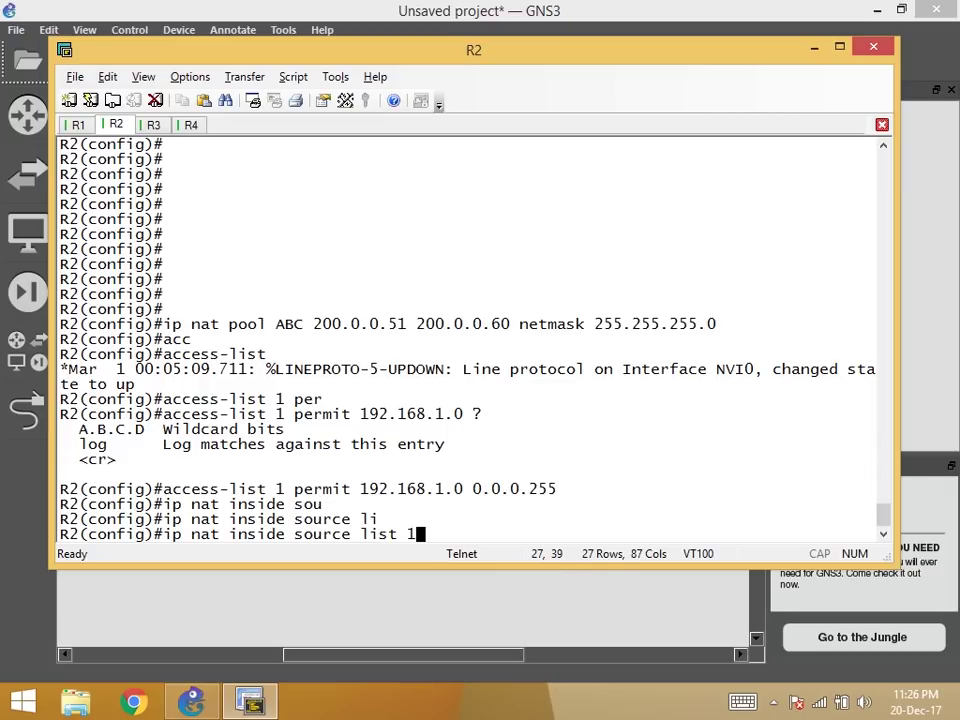
pyautogui.write(' pool ')
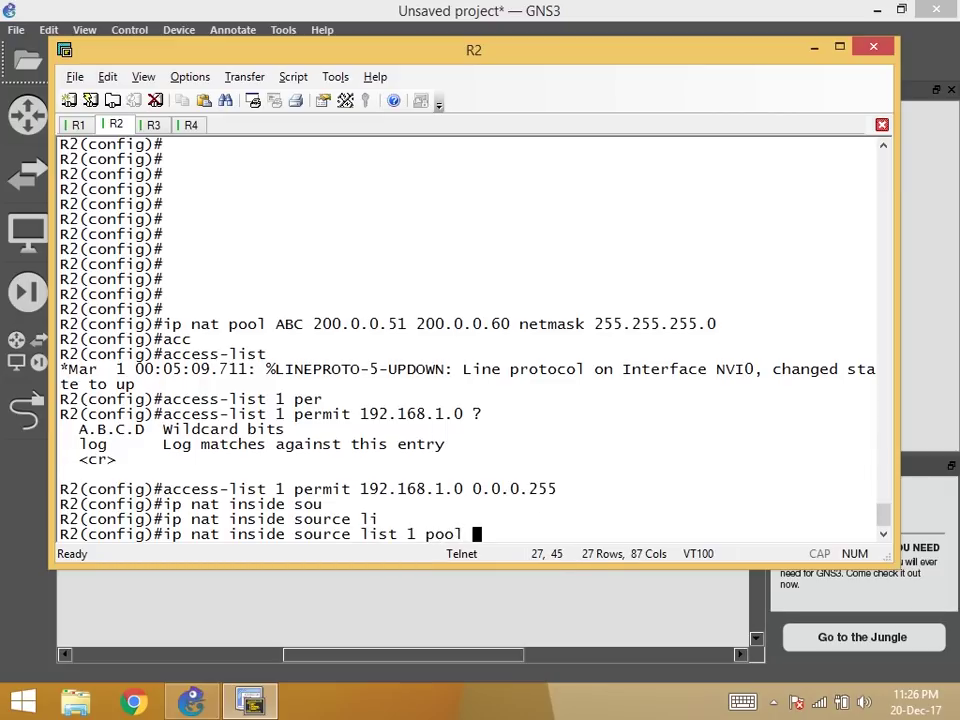
pyautogui.write('ABC')
pyautogui.moveTo(221, 534); pyautogui.dragTo(285, 534)
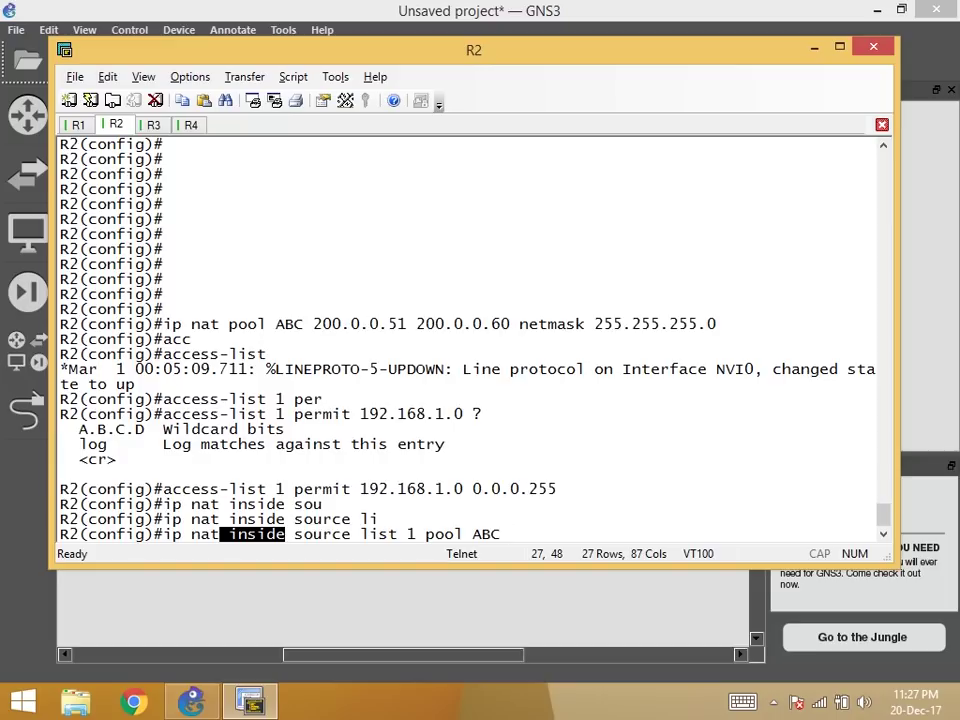
pyautogui.moveTo(295, 534); pyautogui.dragTo(351, 534)
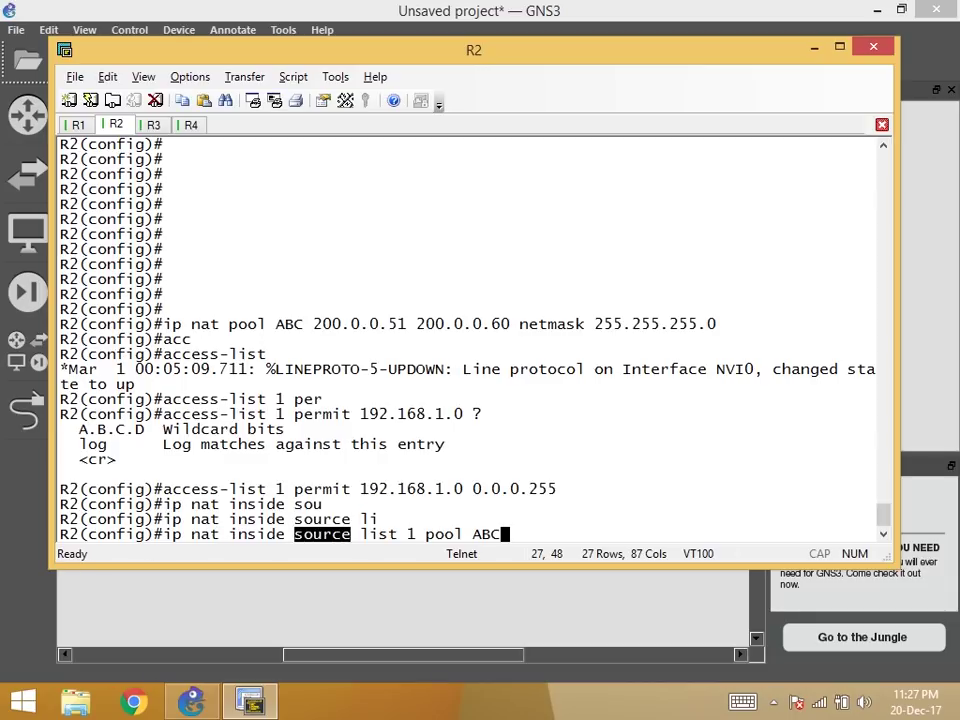
pyautogui.moveTo(436, 534); pyautogui.dragTo(508, 534)
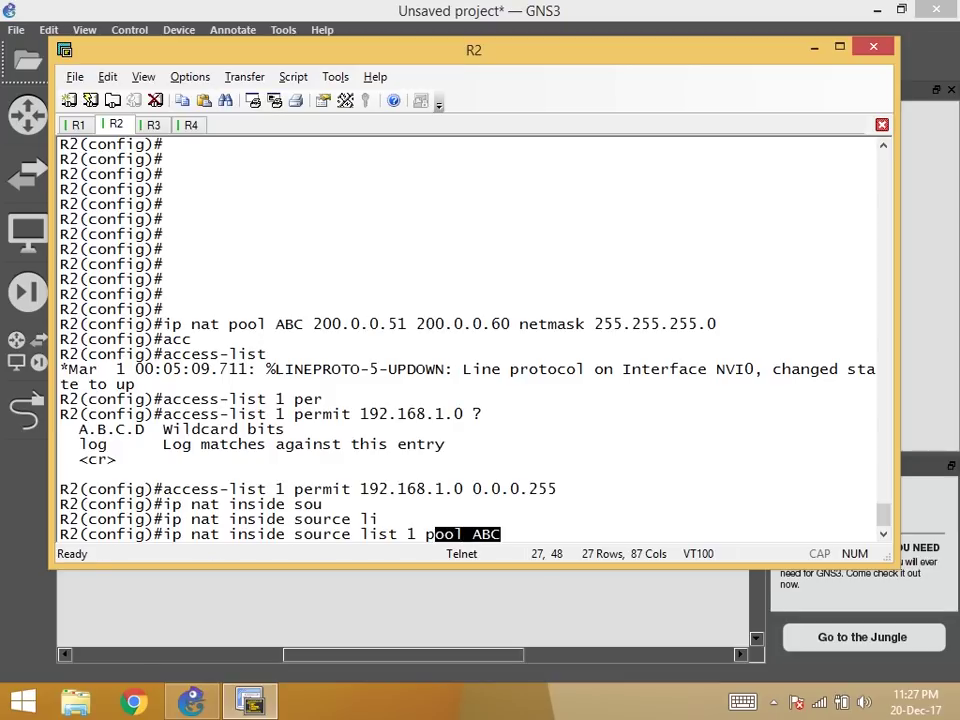
pyautogui.moveTo(174, 324); pyautogui.dragTo(375, 339)
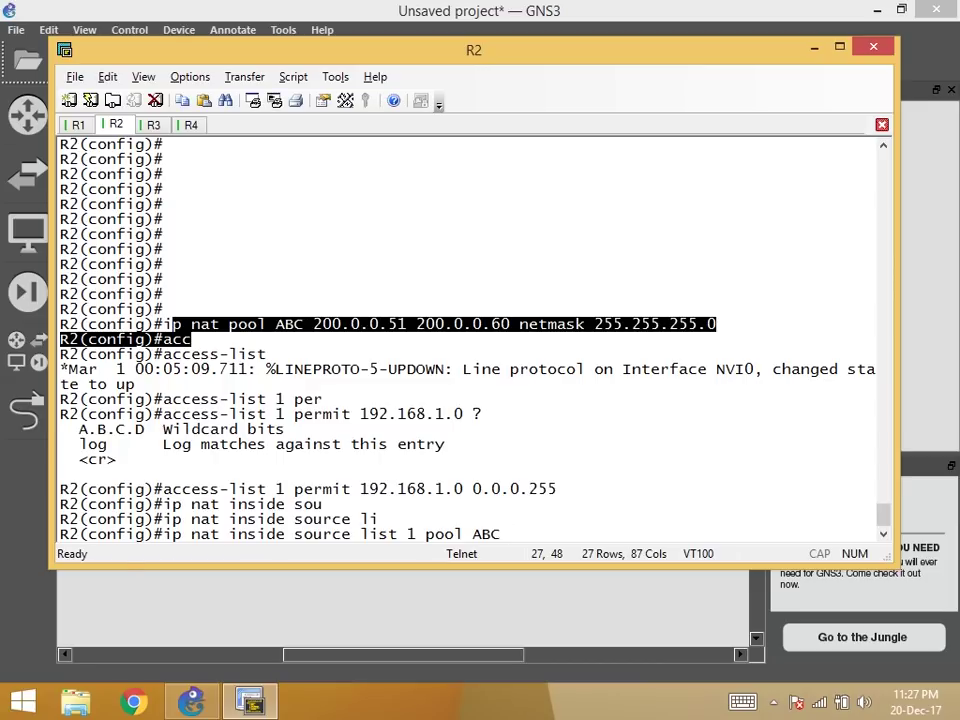
pyautogui.moveTo(362, 534); pyautogui.dragTo(415, 534)
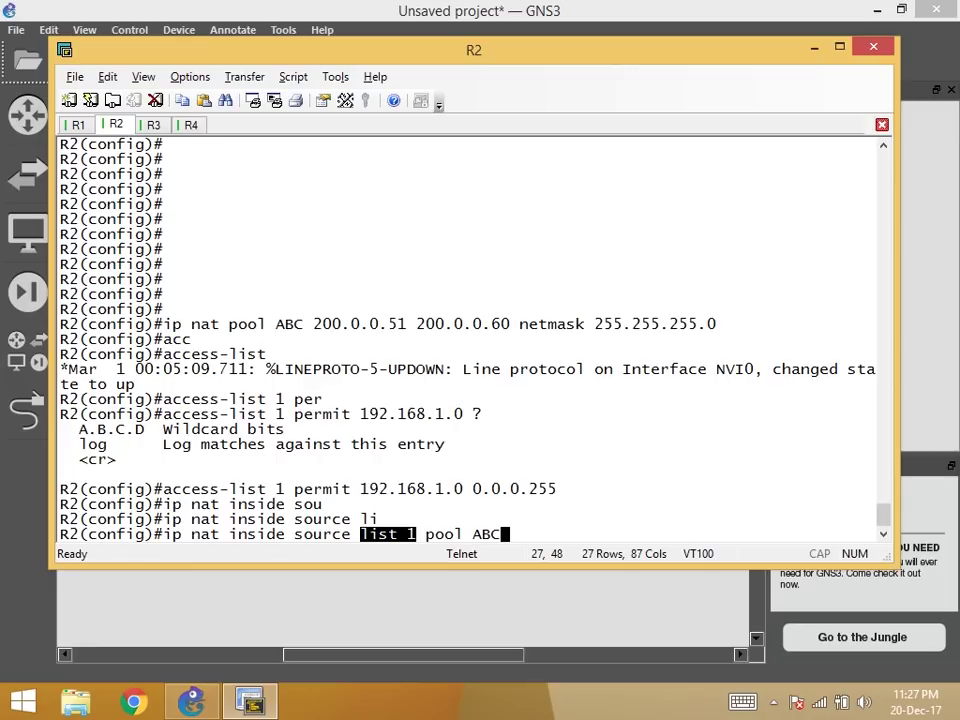
pyautogui.moveTo(162, 489); pyautogui.dragTo(557, 489)
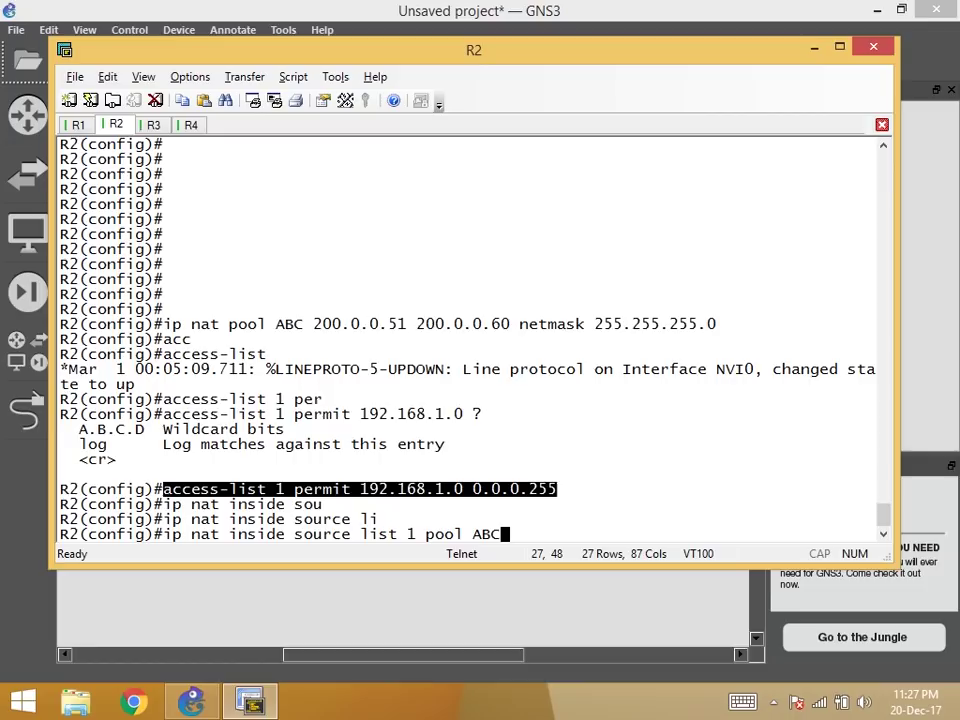
pyautogui.moveTo(361, 534); pyautogui.dragTo(416, 534)
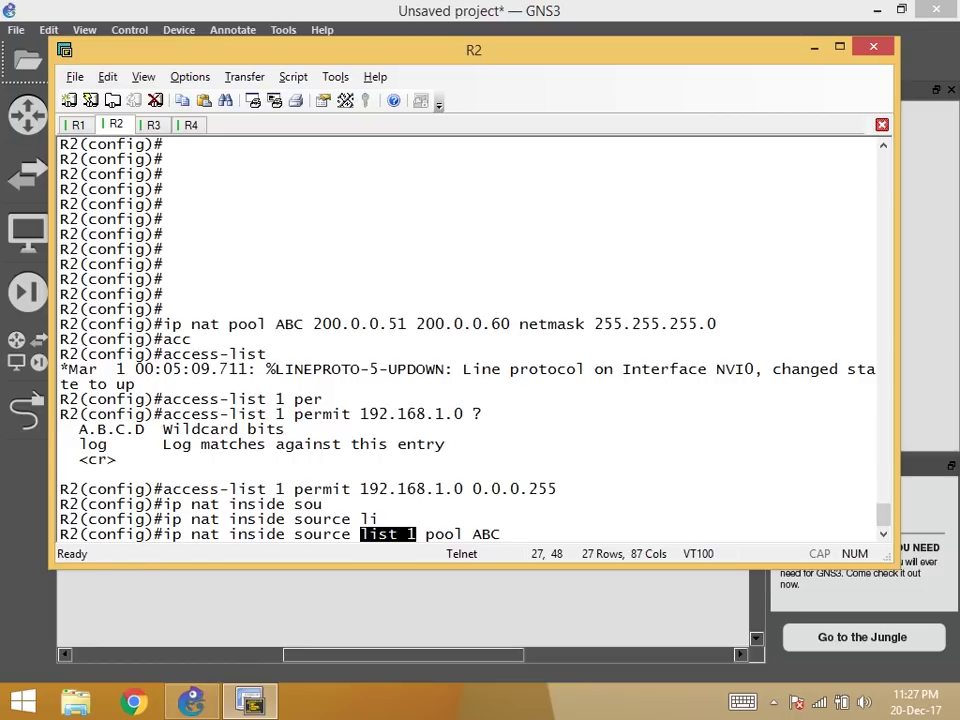
pyautogui.press('Return')
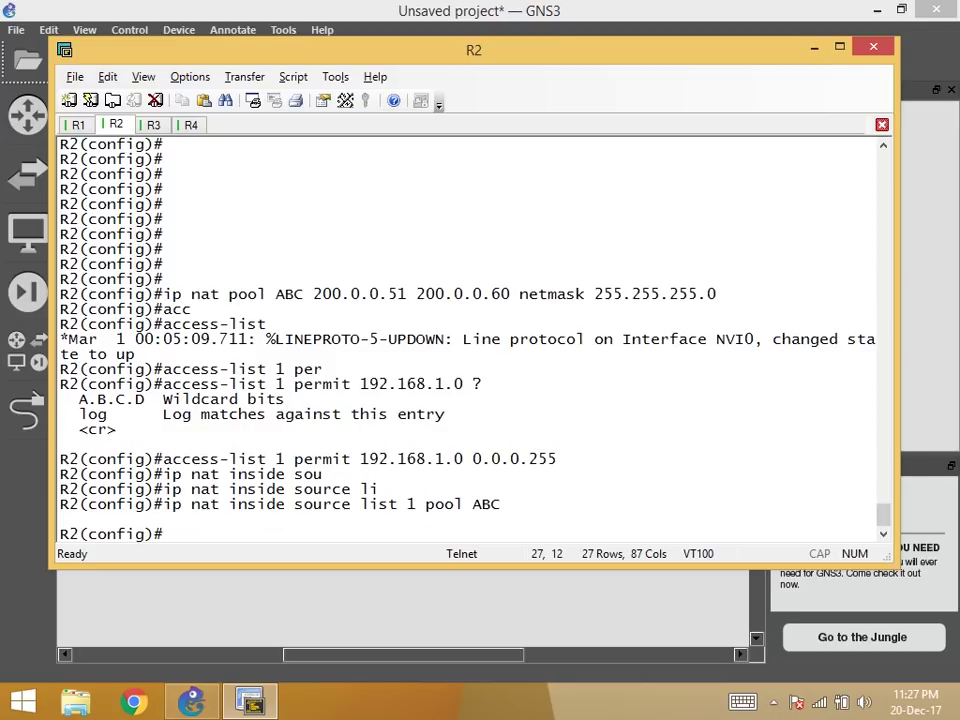
# Apply 'ip nat inside' to R2's interface fa0/0.
pyautogui.write('int fa0/0')
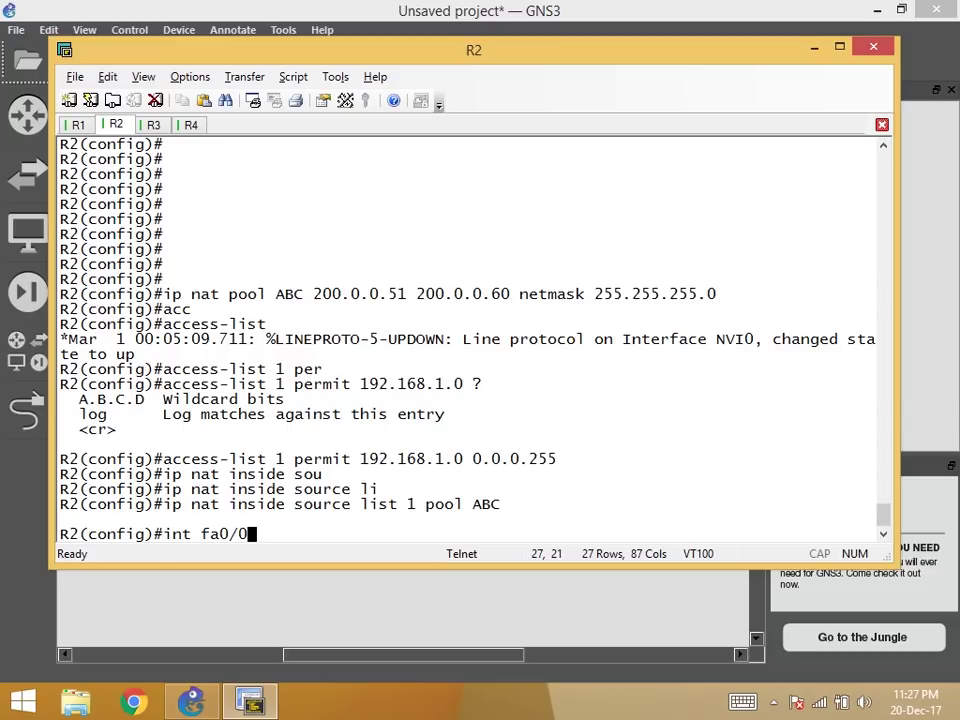
pyautogui.press('Return')
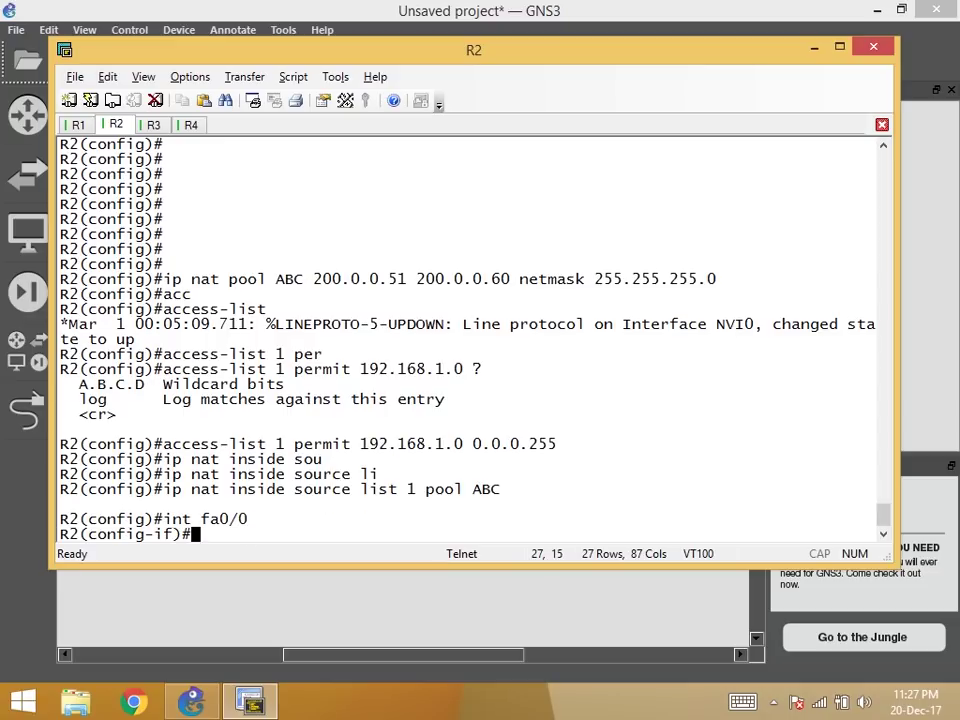
pyautogui.write('ip nat in')
pyautogui.press('Tab')
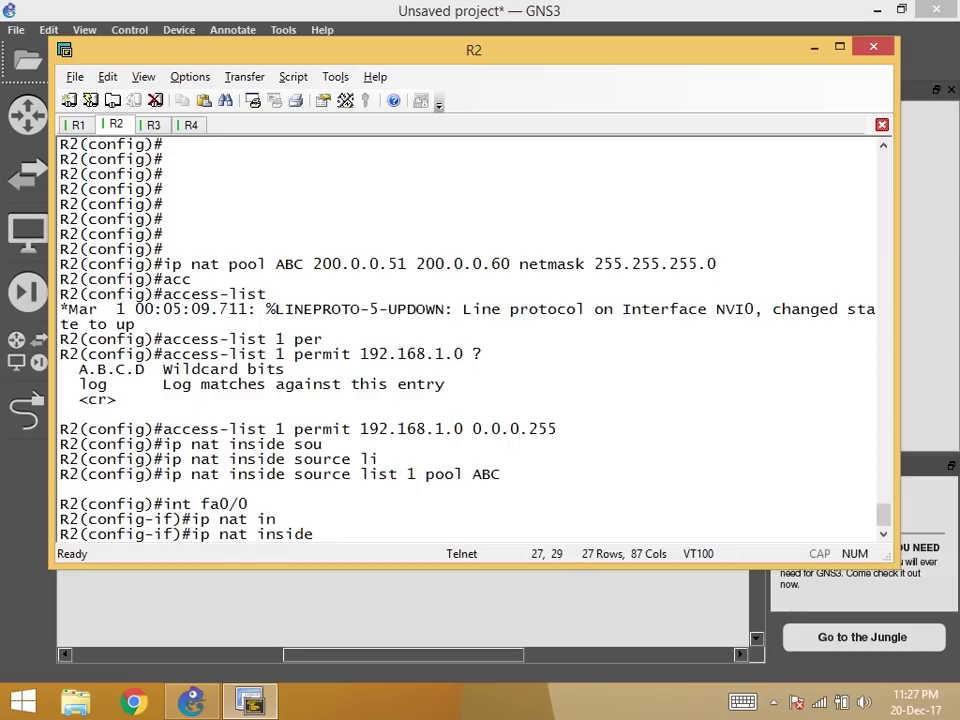
pyautogui.press('Return')
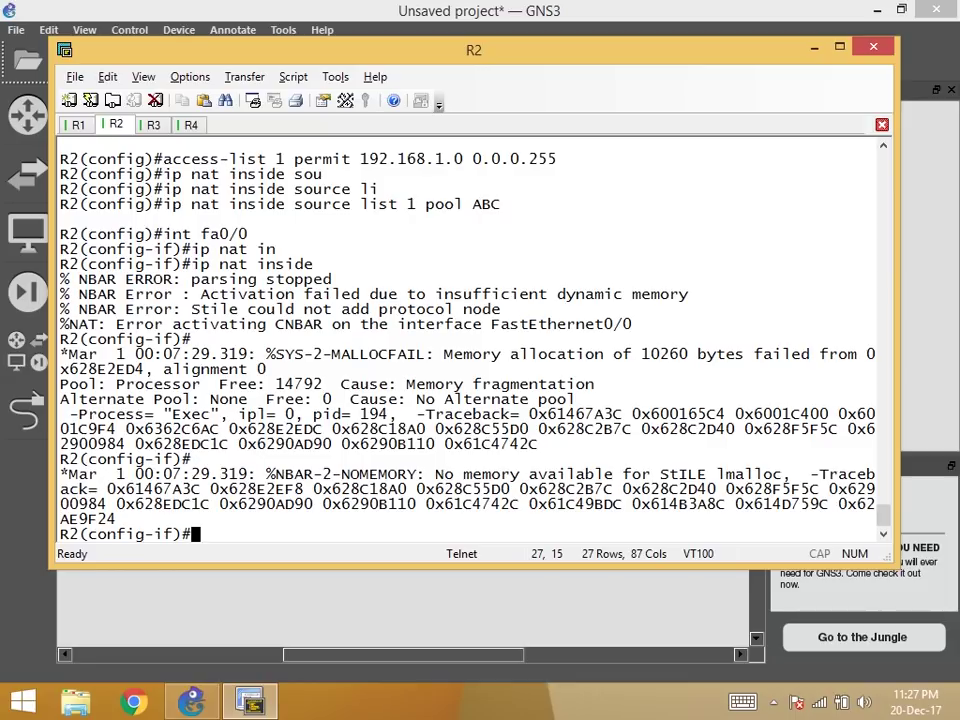
# Apply 'ip nat outside' to R2's fa0/1 and return R2 to the privileged R2# prompt.
pyautogui.write('int fa0')
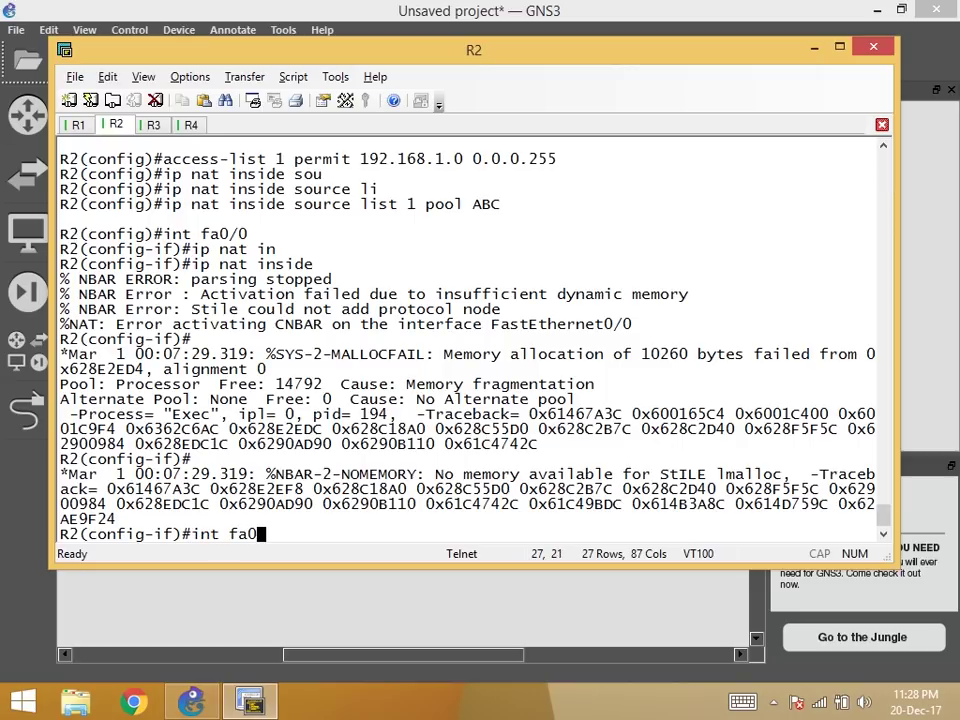
pyautogui.write('/1')
pyautogui.press('Return')
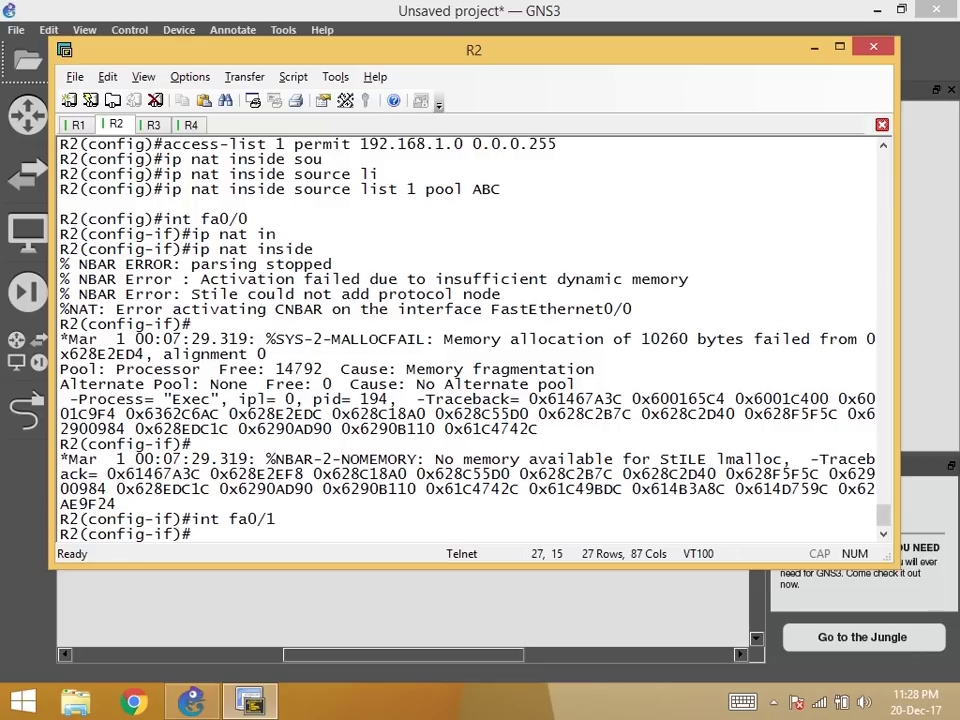
pyautogui.write('ip nat out')
pyautogui.press('Tab')
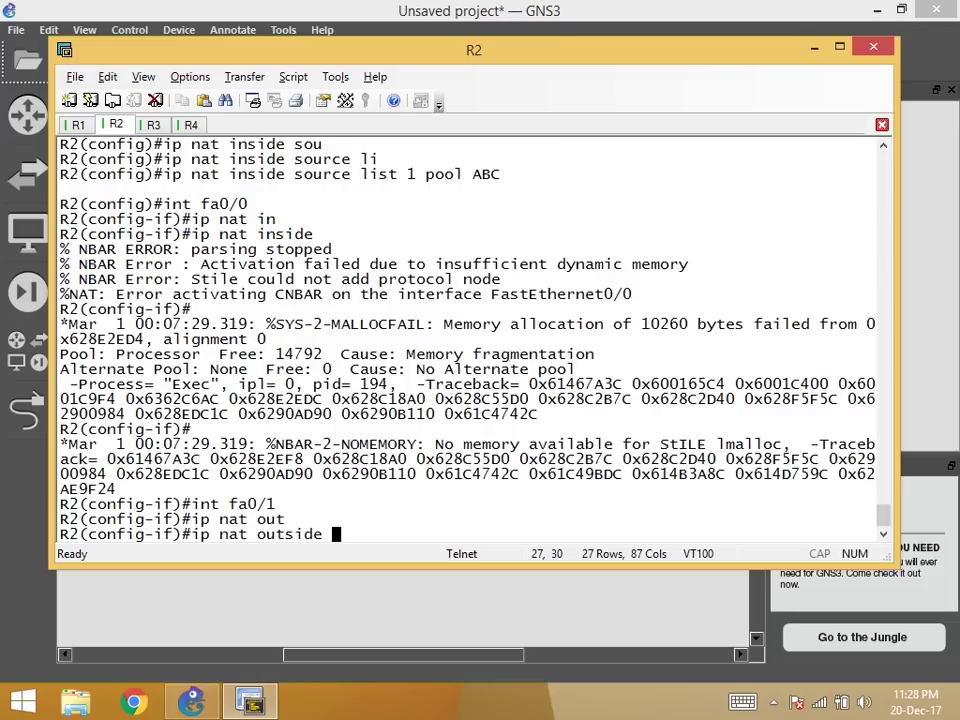
pyautogui.press('Return')
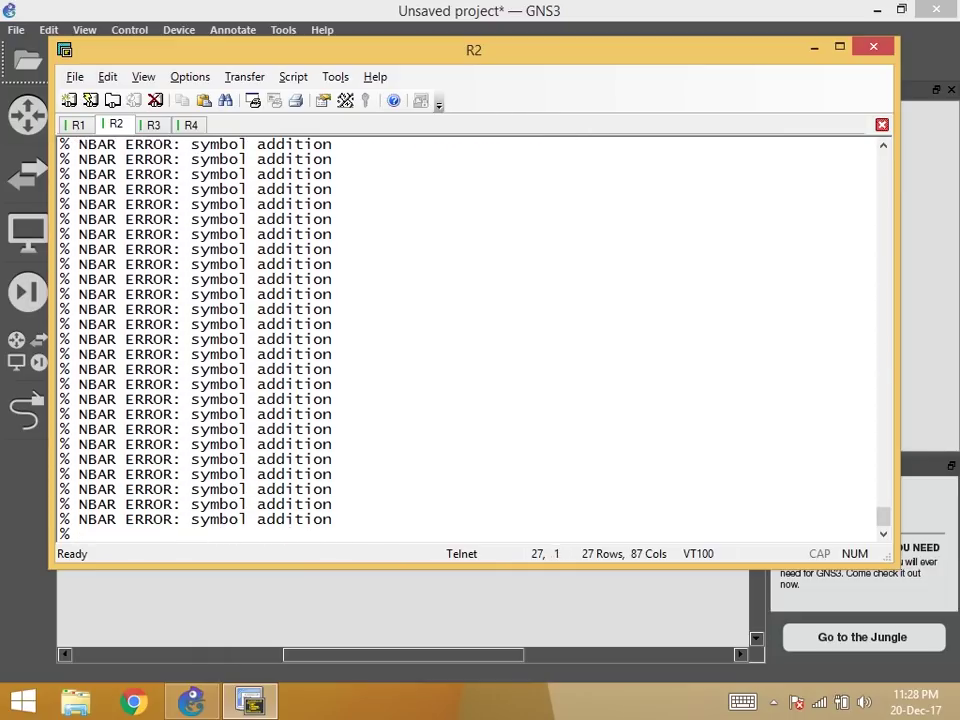
pyautogui.press('Return')
pyautogui.press('Return')
pyautogui.press('Return')
pyautogui.press('Return')
pyautogui.press('Return')
pyautogui.press('Return')
pyautogui.press('Return')
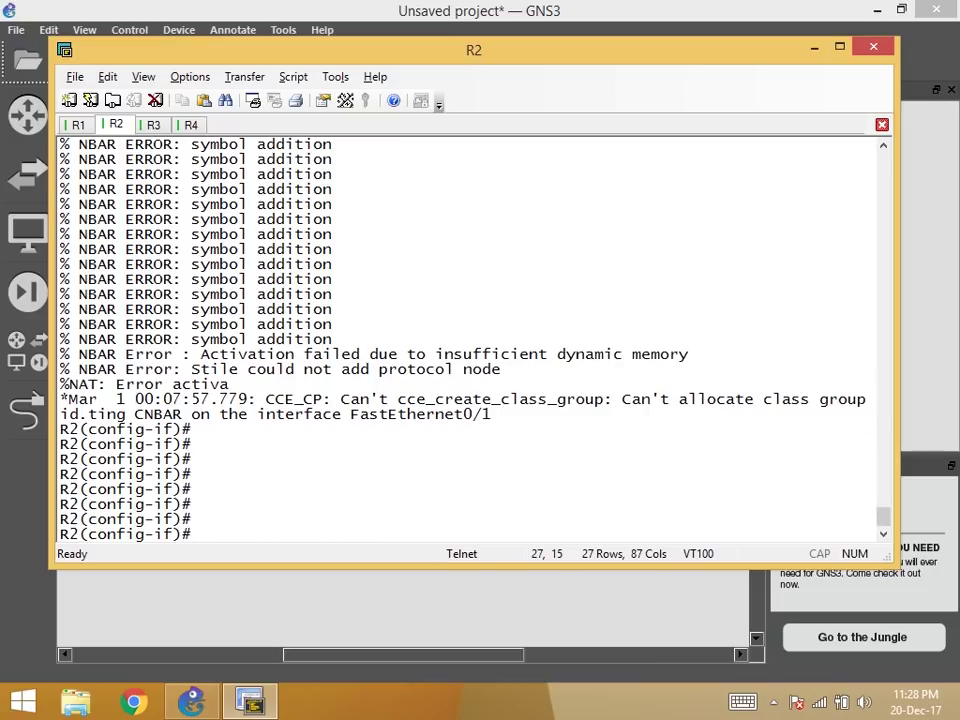
pyautogui.hotkey('ctrl', 'z')
pyautogui.press('Return')
pyautogui.press('Return')
pyautogui.press('Return')
pyautogui.press('Return')
pyautogui.press('Return')
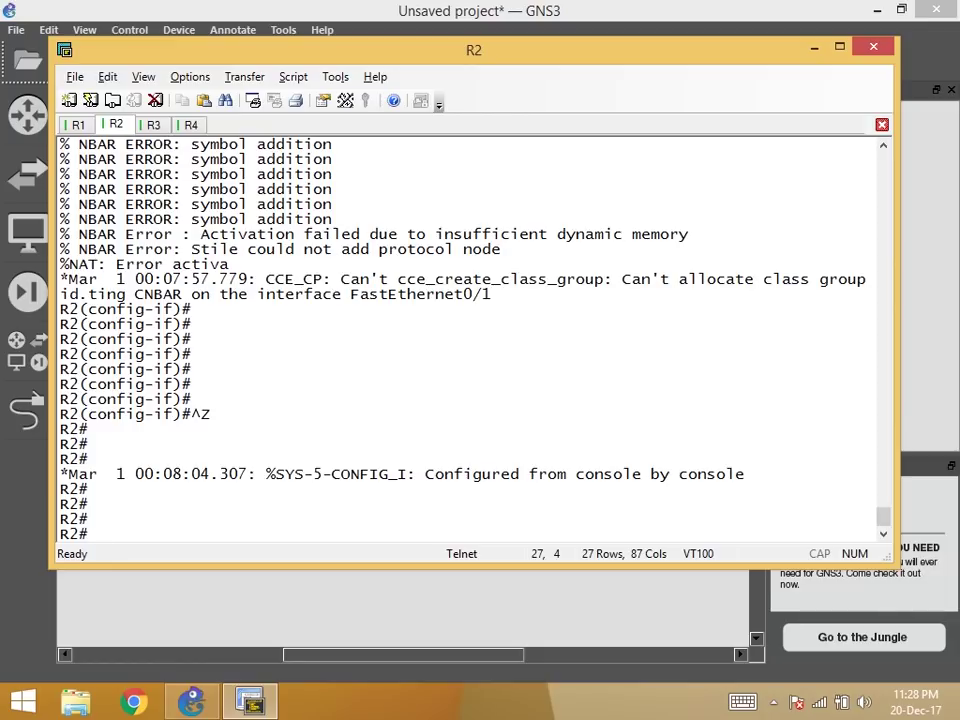
# From R1, telnet to 200.0.0.1 and log in with the line password to reach R3's prompt.
pyautogui.hotkey('alt', '1')
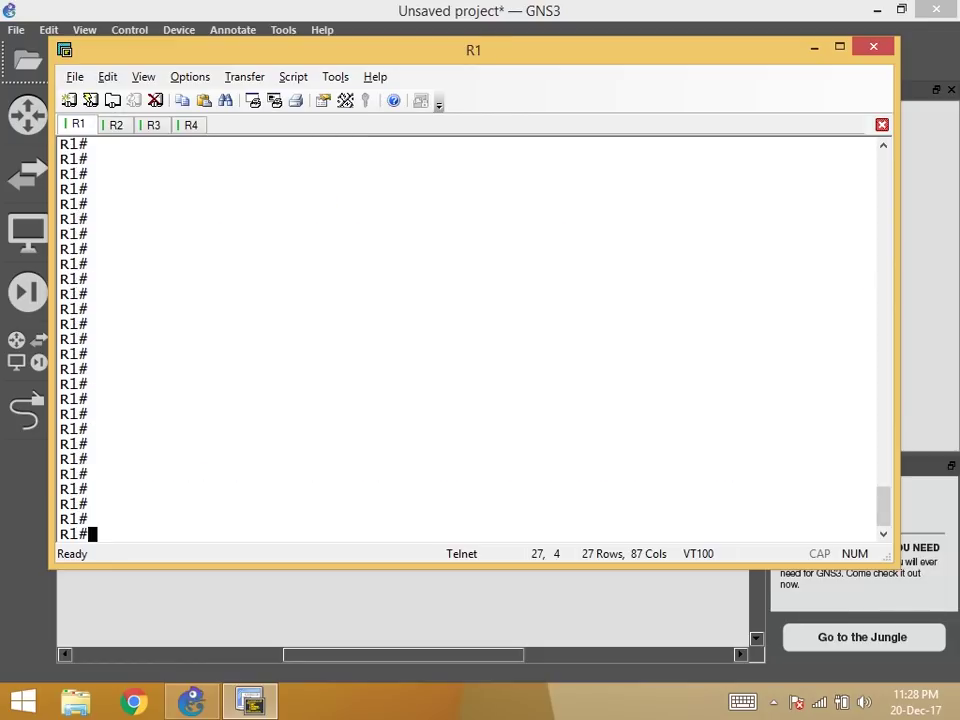
pyautogui.write('tel')
pyautogui.press('Tab')
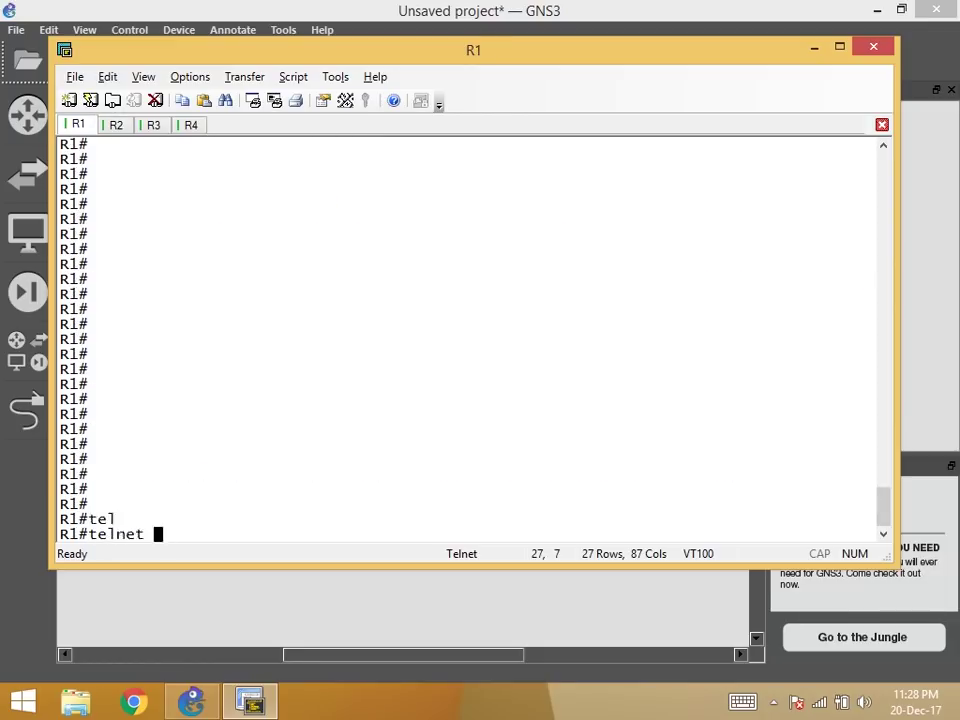
pyautogui.write('200.0.0.1')
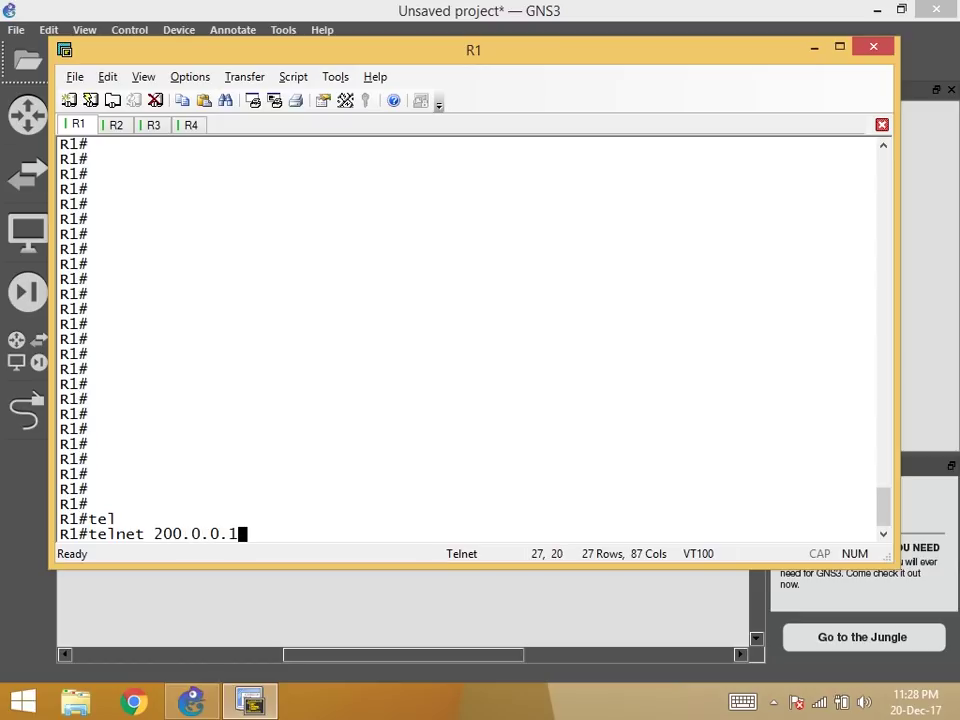
pyautogui.press('Return')
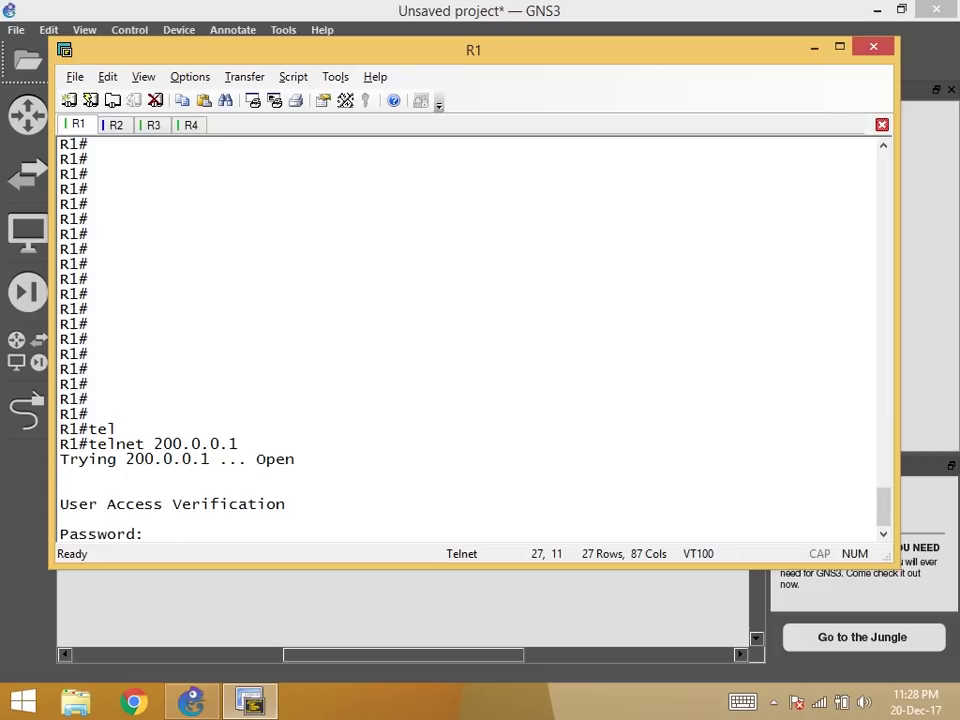
pyautogui.press('Return')
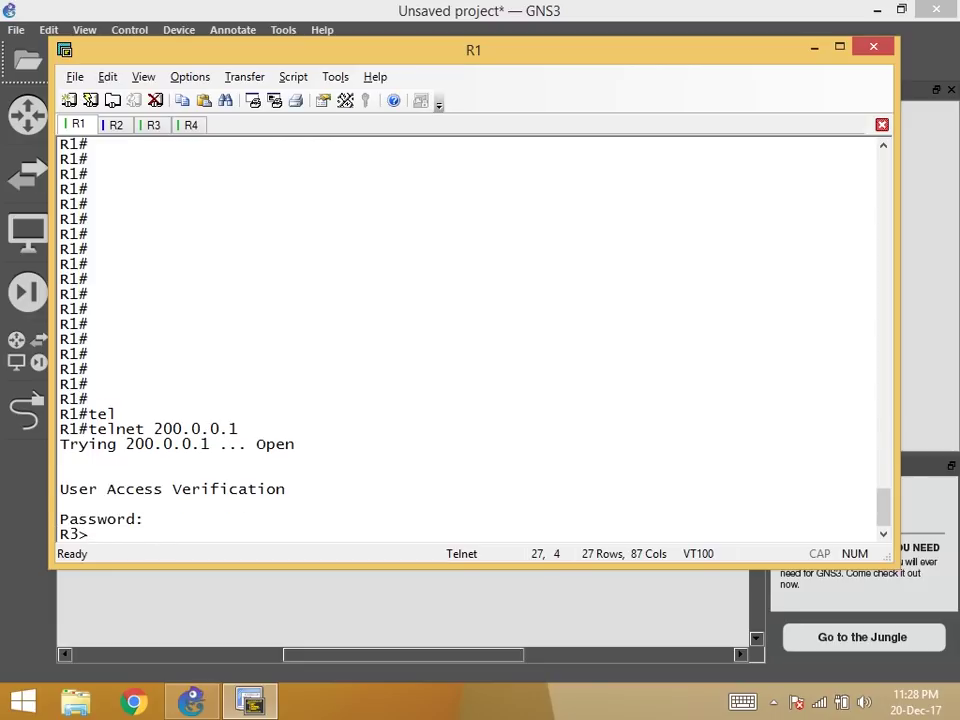
pyautogui.press('Return')
pyautogui.press('Return')
pyautogui.press('Return')
pyautogui.press('Return')
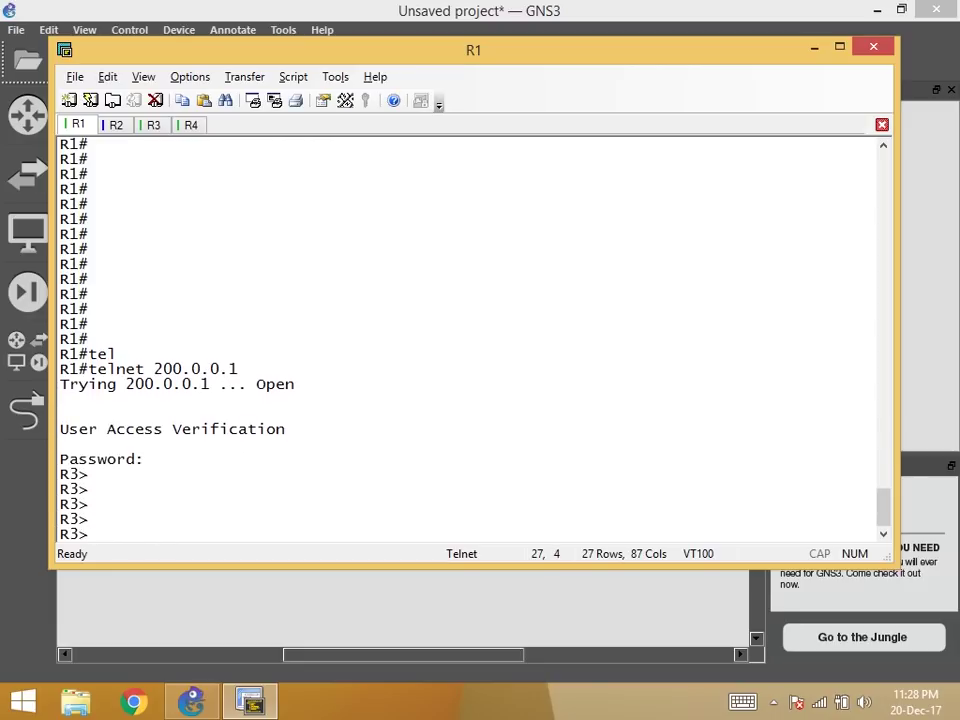
pyautogui.moveTo(88, 535); pyautogui.dragTo(60, 474)
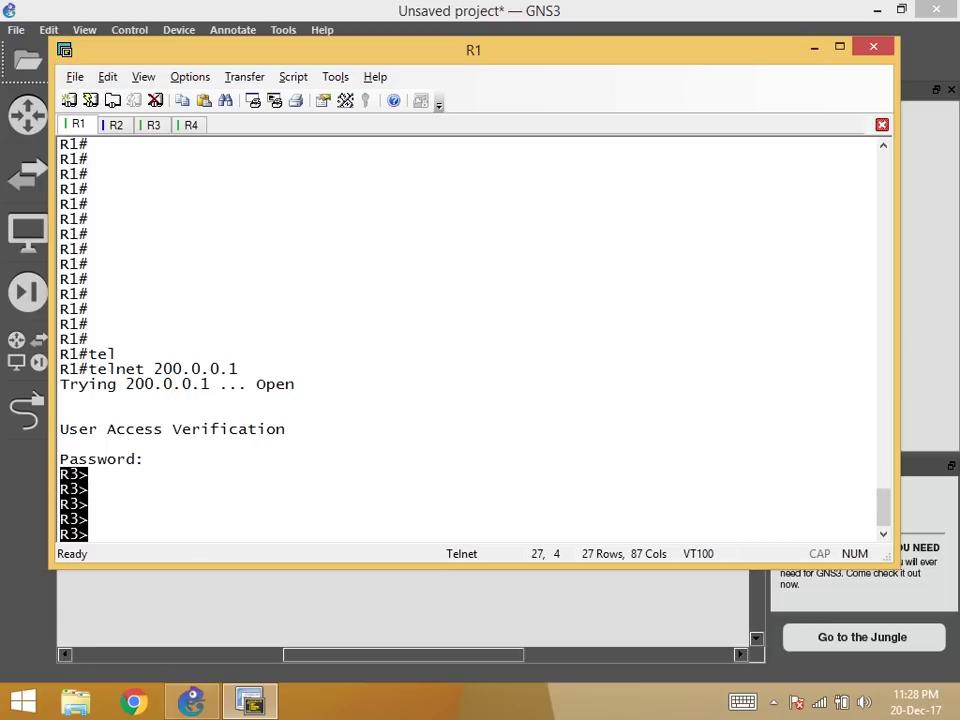
pyautogui.click(60, 474)
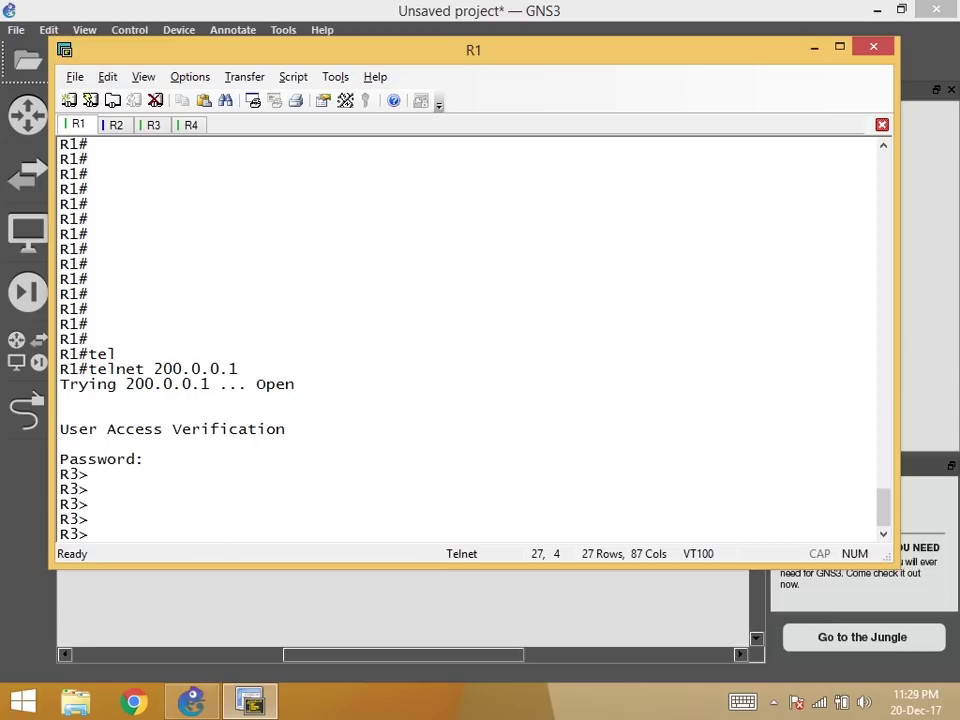
# Run 'show ip nat translations' on R2 and point out 192.168.1.1 mapped to 200.0.0.51.
pyautogui.hotkey('ctrl', 'Tab')
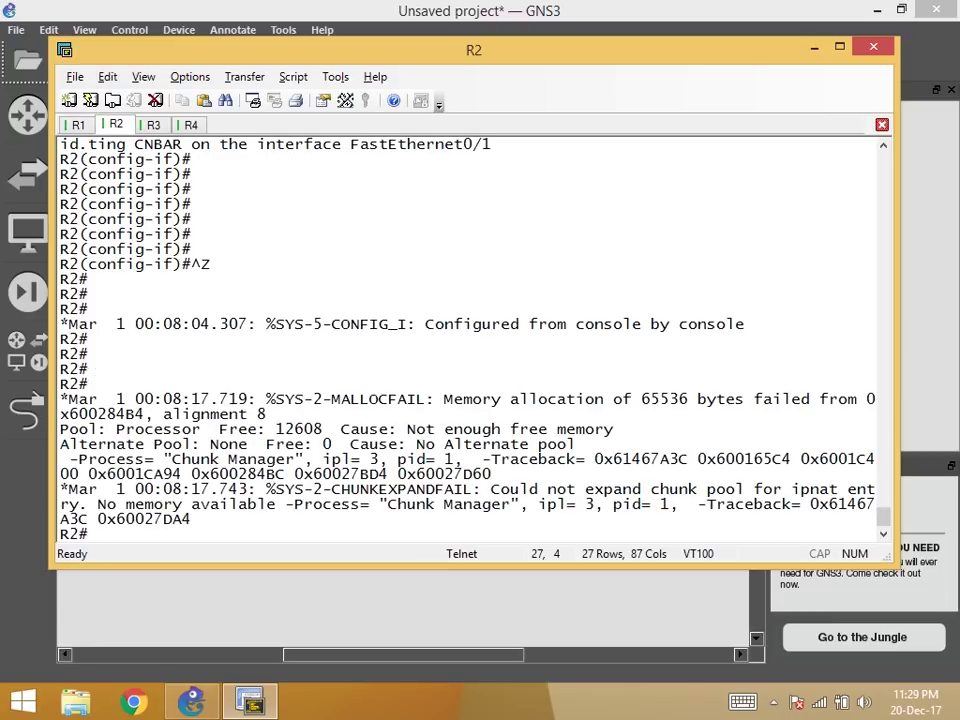
pyautogui.hotkey('ctrl', 'z')
pyautogui.hotkey('ctrl', 'z')
pyautogui.hotkey('ctrl', 'z')
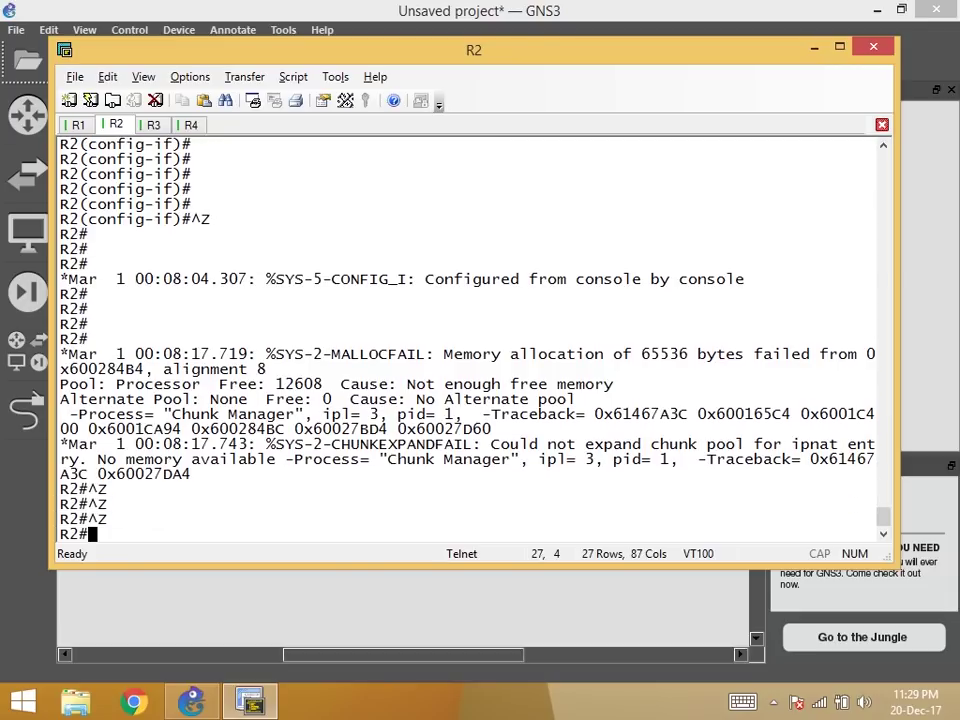
pyautogui.write('sh ip nat ')
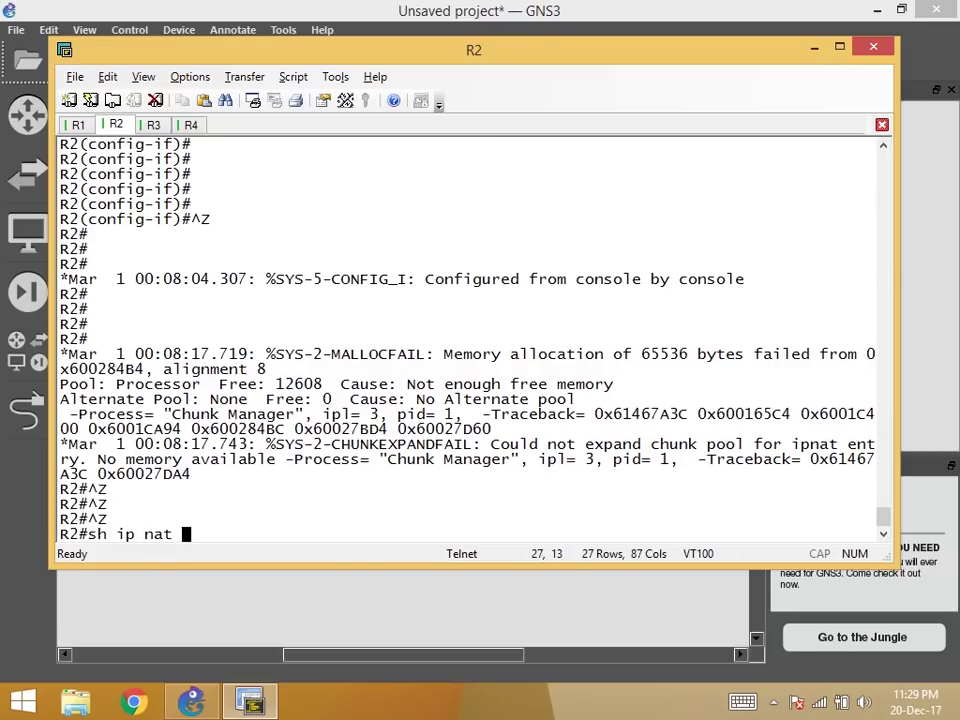
pyautogui.write('tr')
pyautogui.press('Tab')
pyautogui.press('Return')
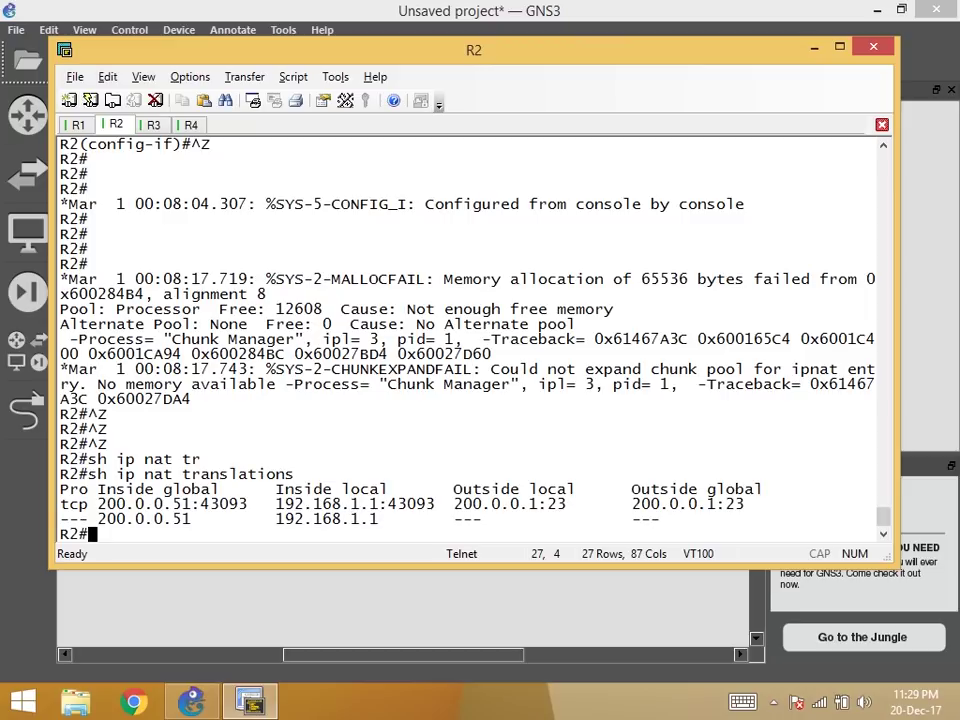
pyautogui.moveTo(267, 519); pyautogui.dragTo(378, 519)
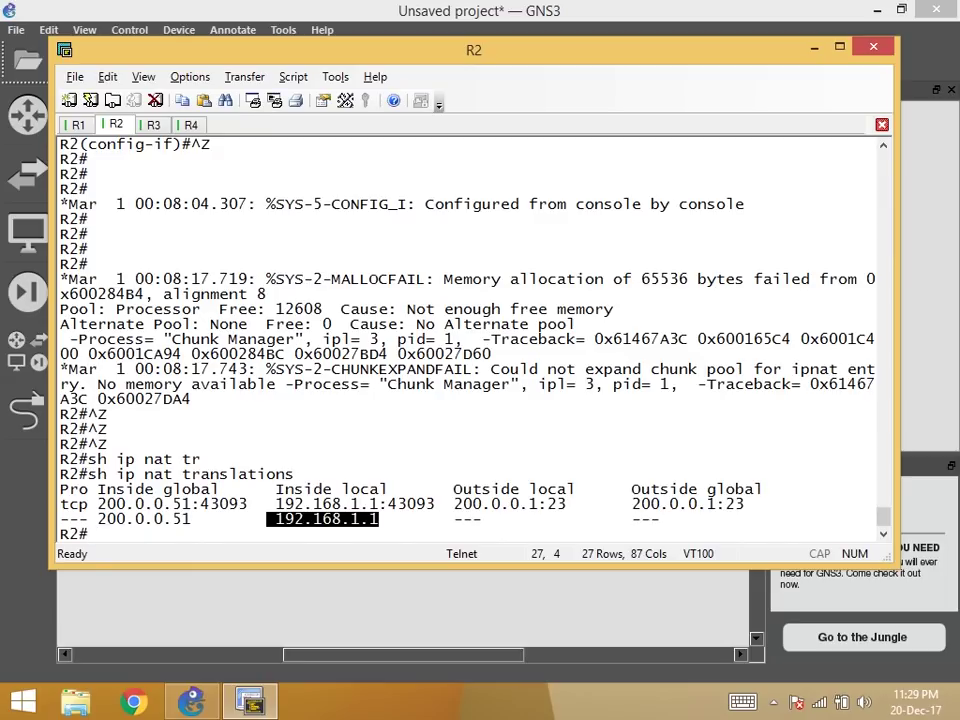
pyautogui.moveTo(98, 519); pyautogui.dragTo(200, 519)
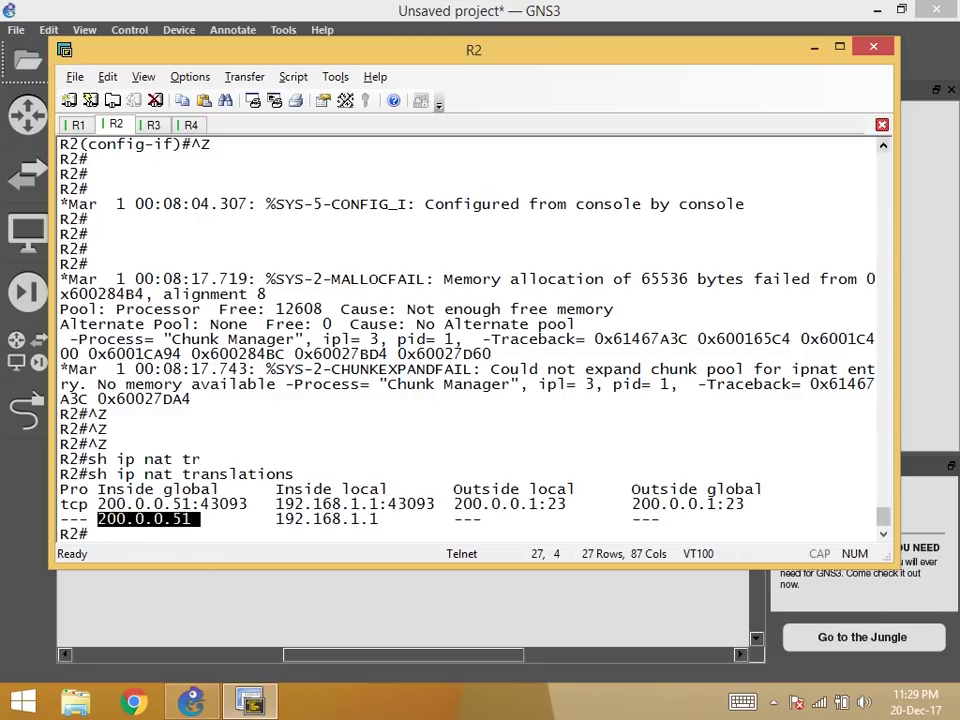
pyautogui.scroll(4, 470, 340)
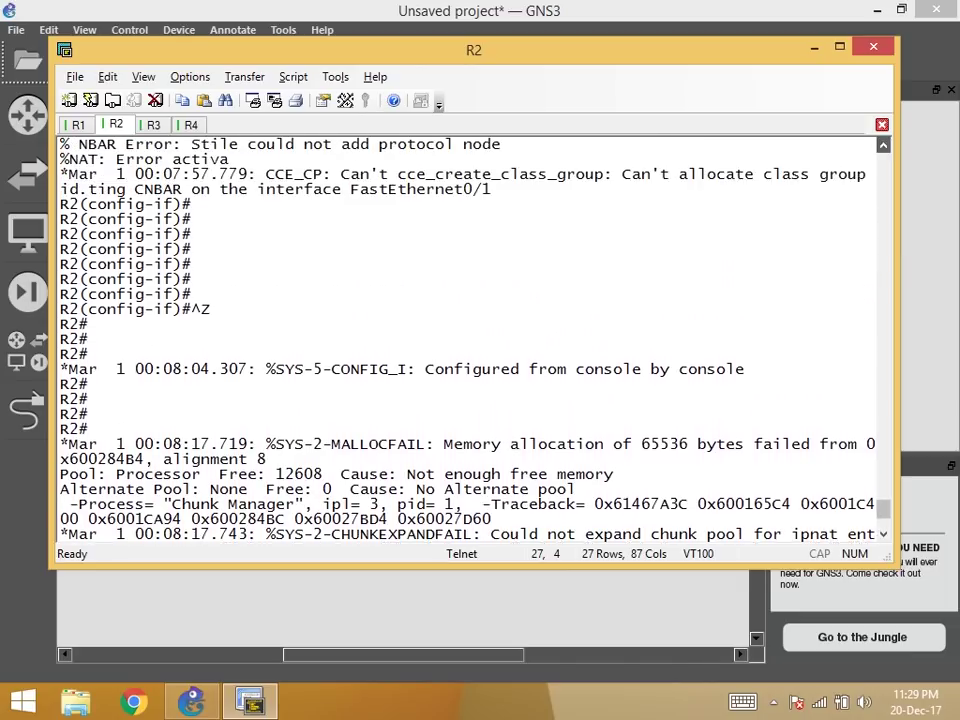
pyautogui.scroll(8, 470, 340)
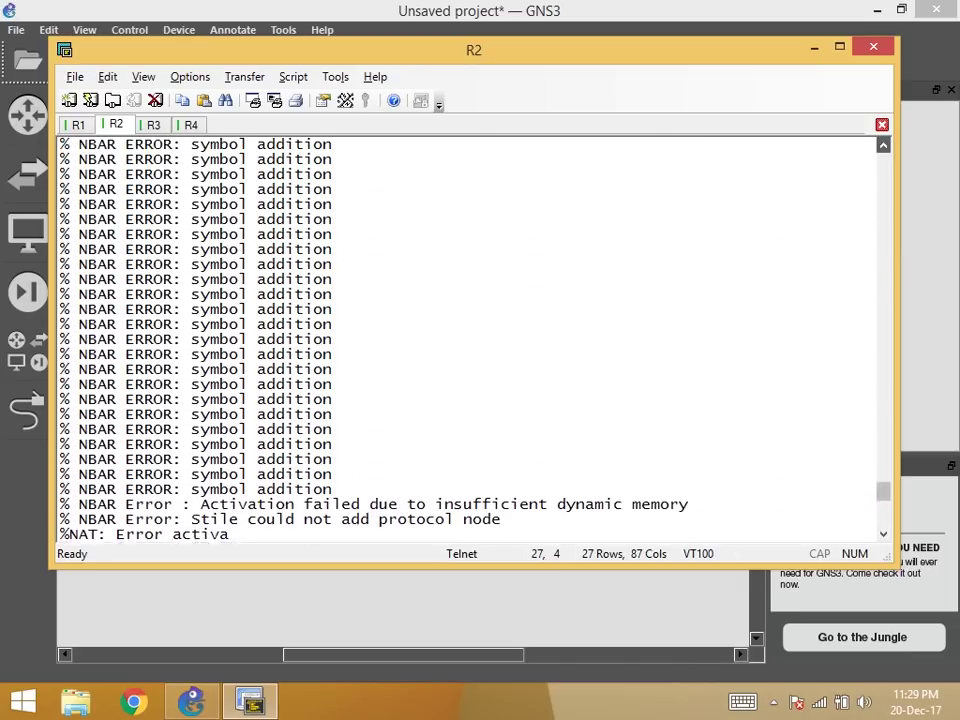
pyautogui.scroll(1, 470, 340)
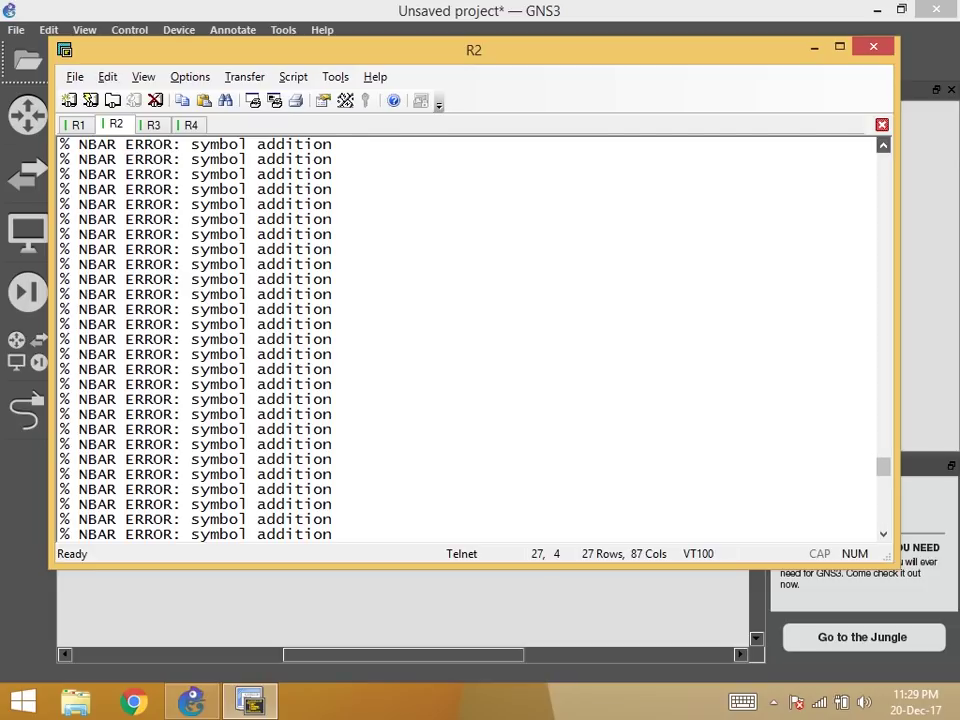
pyautogui.scroll(9, 470, 340)
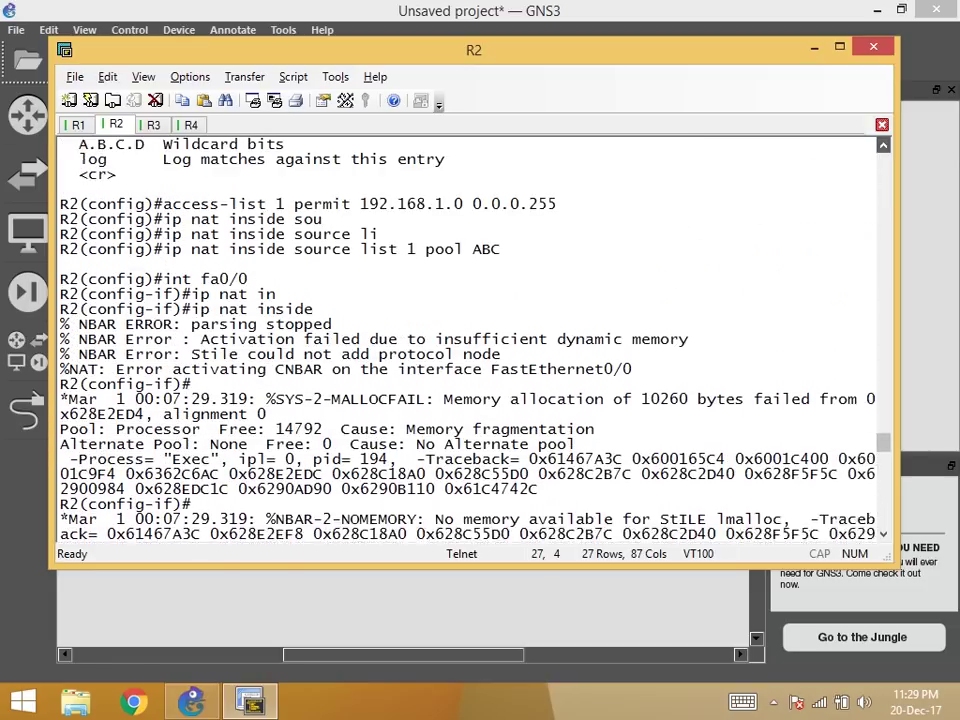
pyautogui.scroll(6, 470, 340)
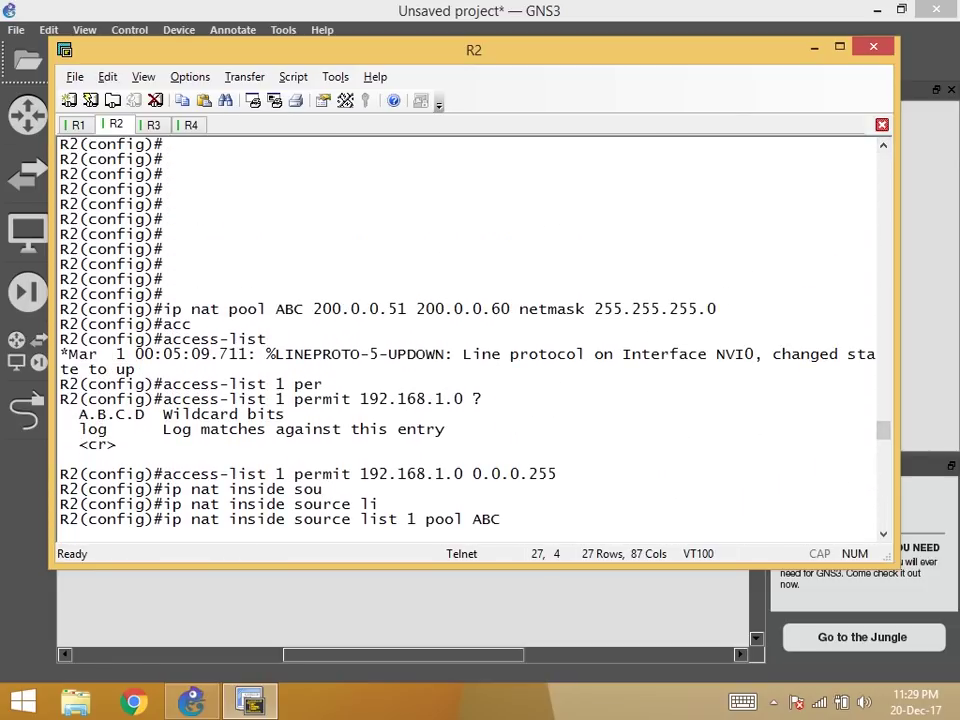
pyautogui.moveTo(322, 309); pyautogui.dragTo(406, 309)
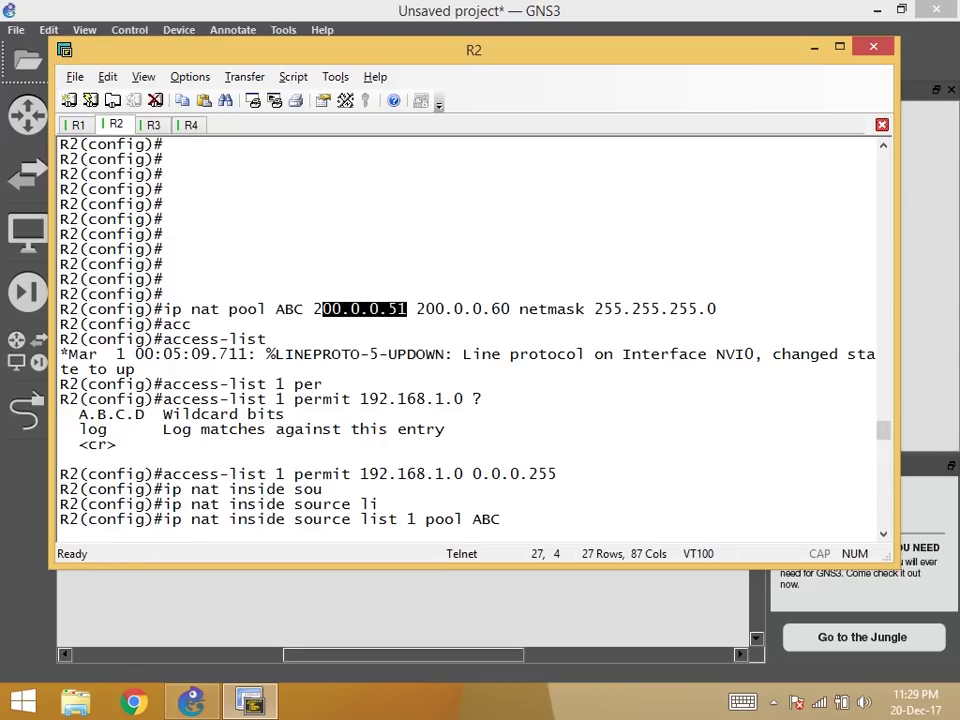
pyautogui.scroll(-10, 662, 322)
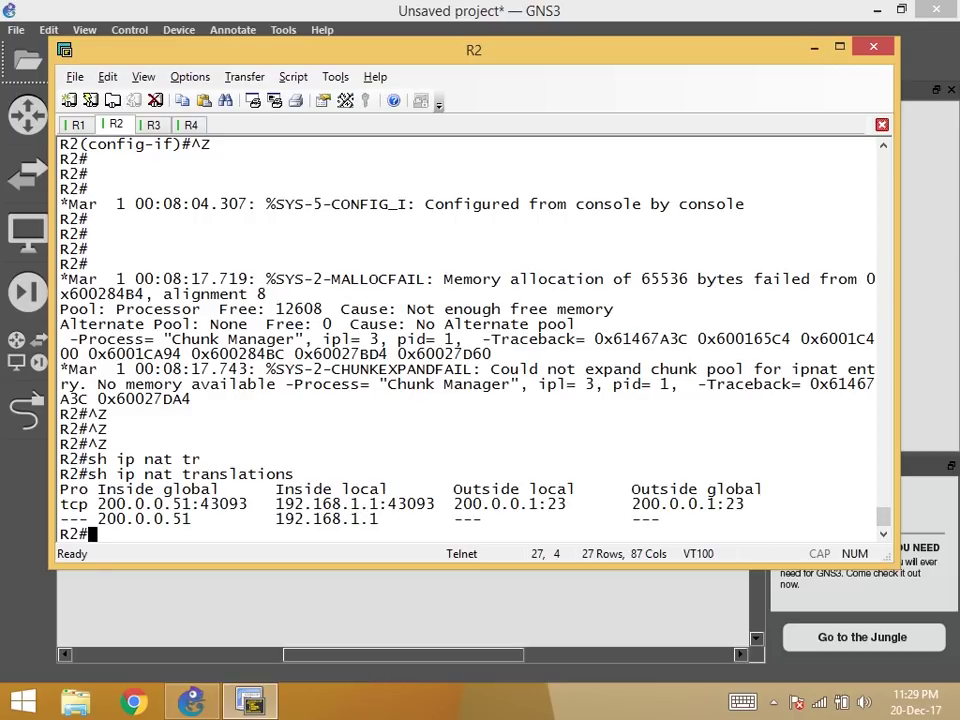
pyautogui.click(166, 519)
pyautogui.moveTo(190, 519); pyautogui.dragTo(116, 519)
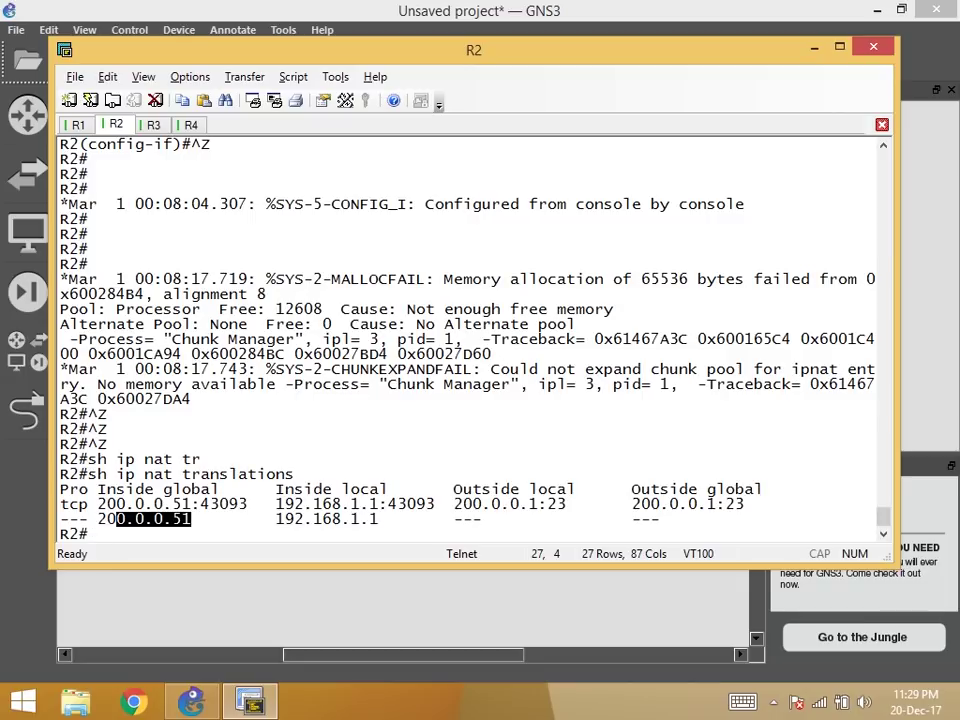
pyautogui.hotkey('alt', 'Tab')
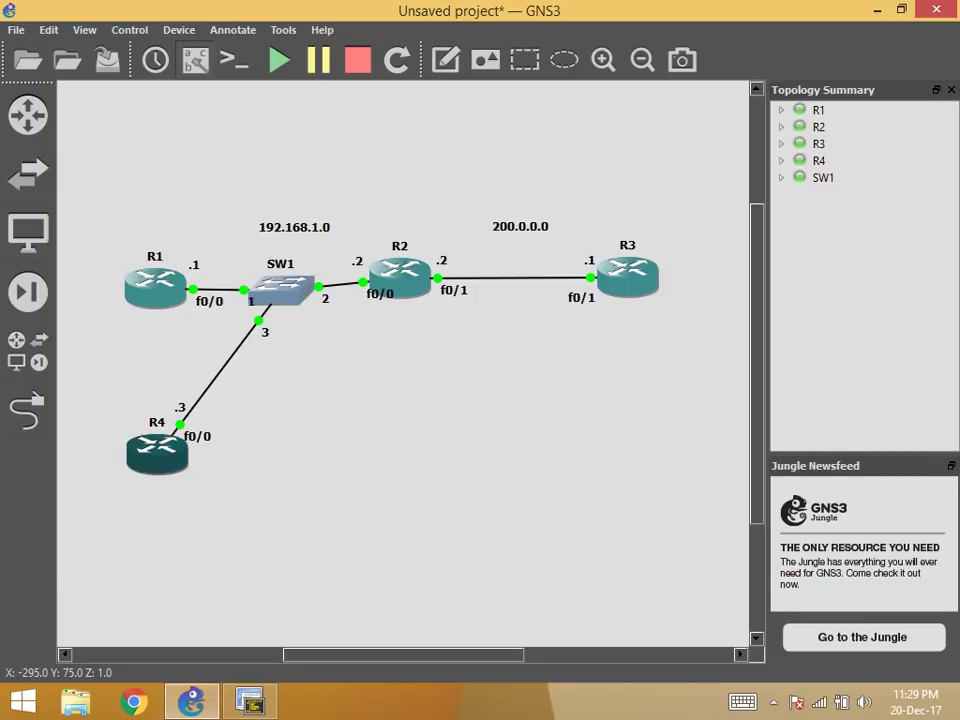
pyautogui.hotkey('alt', 'Tab')
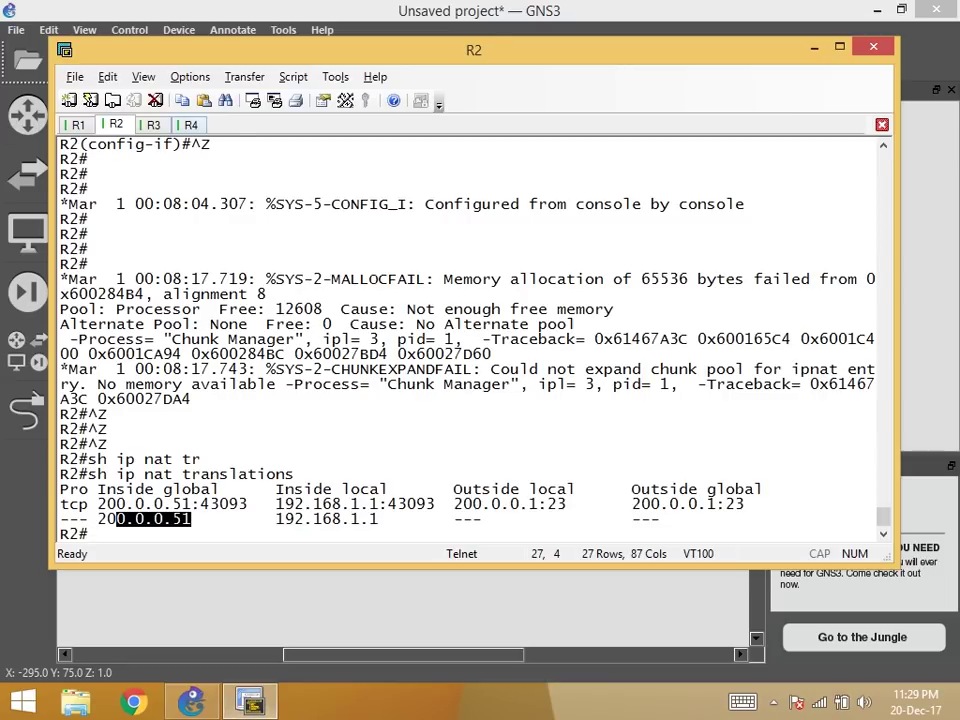
pyautogui.hotkey('alt', '4')
# Run 'telnet 200.0.0.1' from R4, then go back to R2's console.
pyautogui.write('telnet 2')
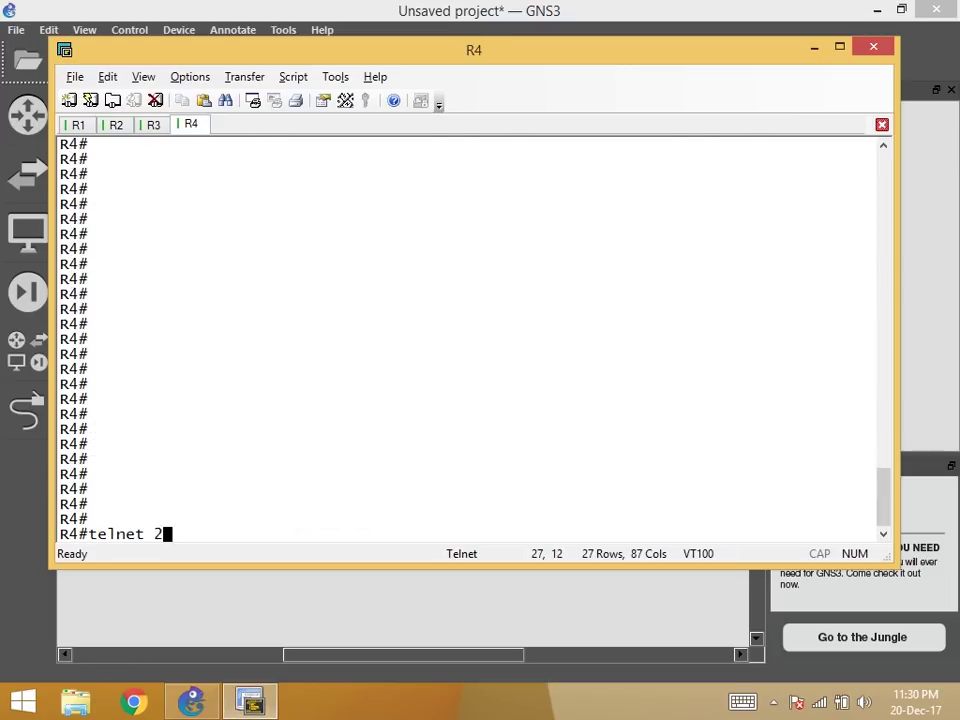
pyautogui.write('00.0.0.1')
pyautogui.press('Return')
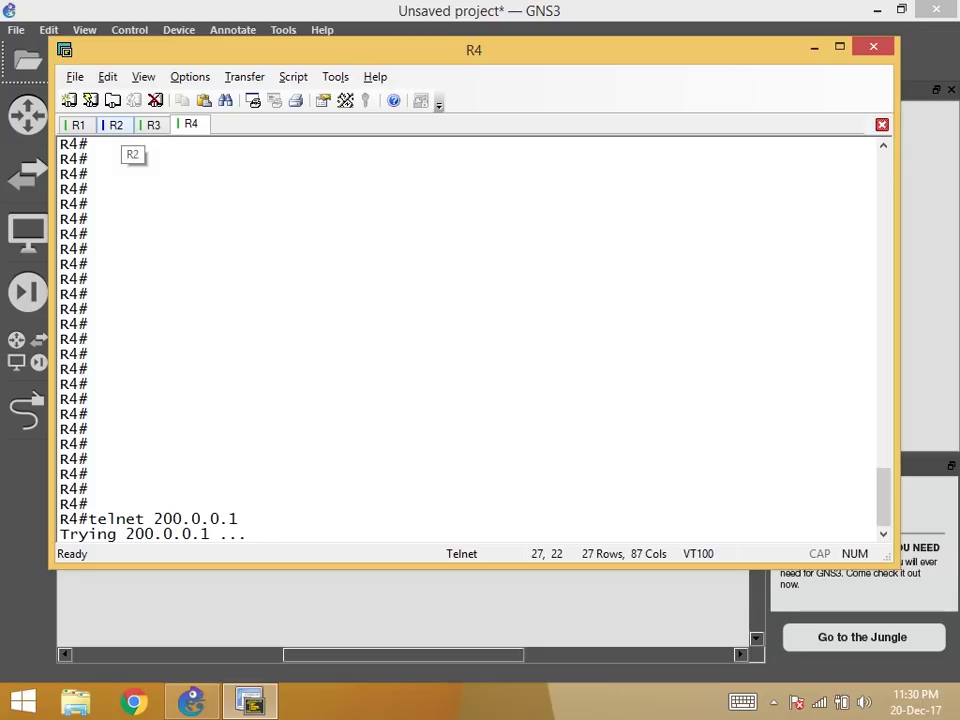
pyautogui.click(116, 124)
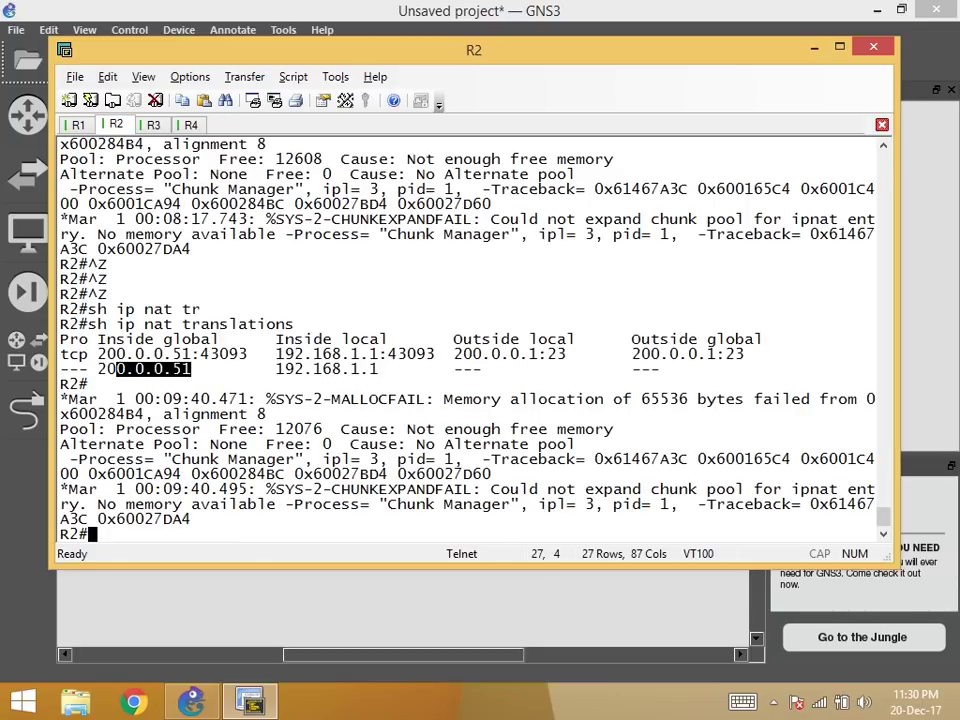
# Rerun 'sh ip nat translations' on R2 and highlight R4's 192.168.1.3 mapped to 200.0.0.52.
pyautogui.press('Up')
pyautogui.press('Return')
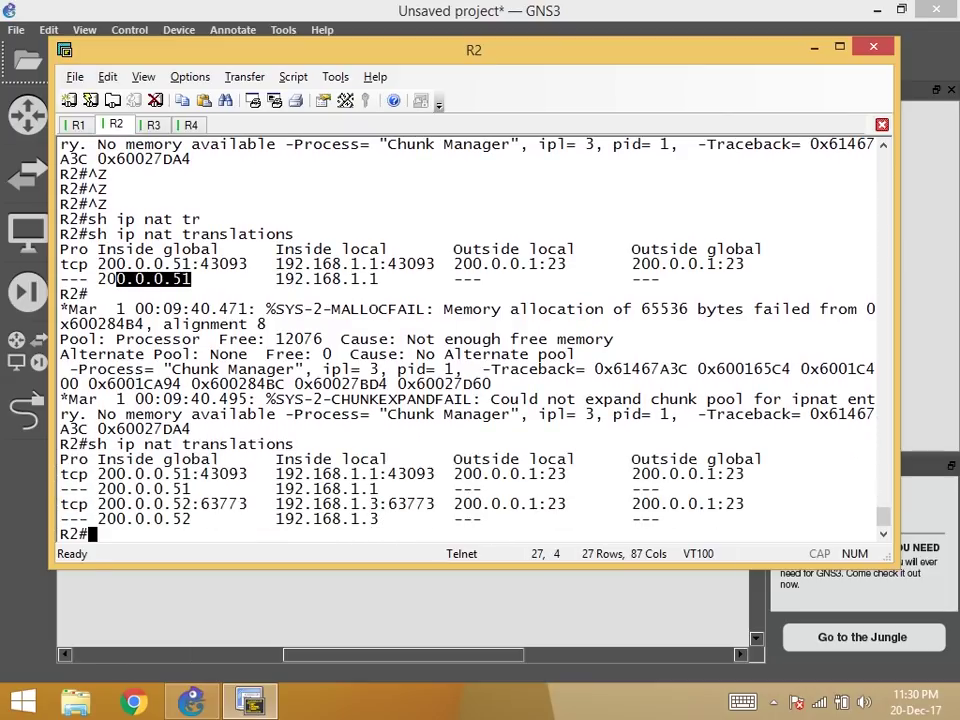
pyautogui.moveTo(397, 519); pyautogui.dragTo(266, 519)
pyautogui.hotkey('alt', 'Tab')
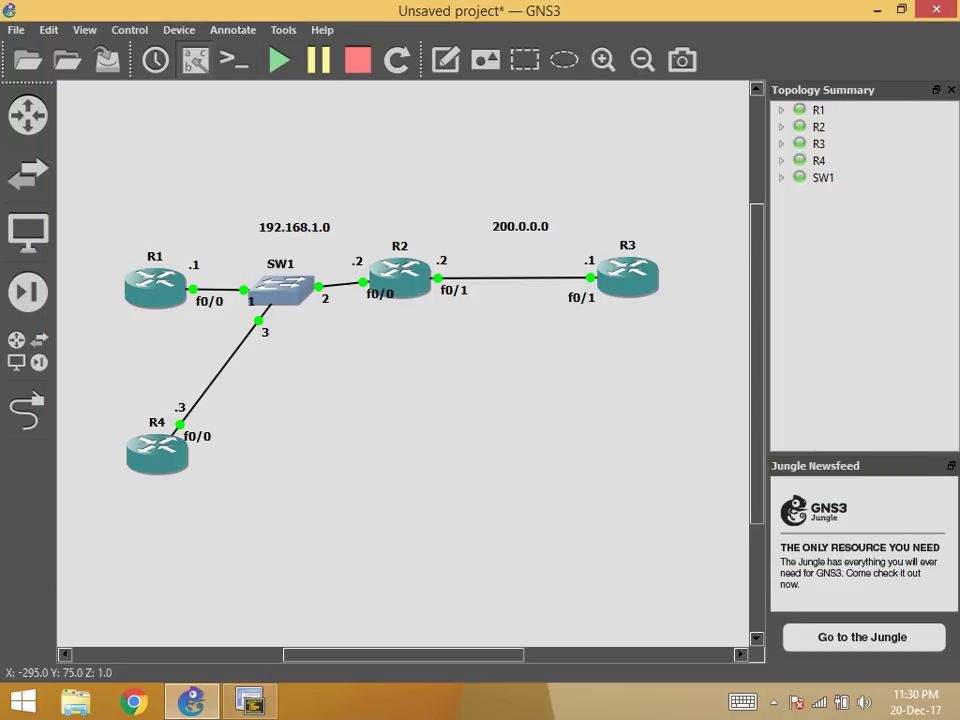
pyautogui.hotkey('alt', 'Tab')
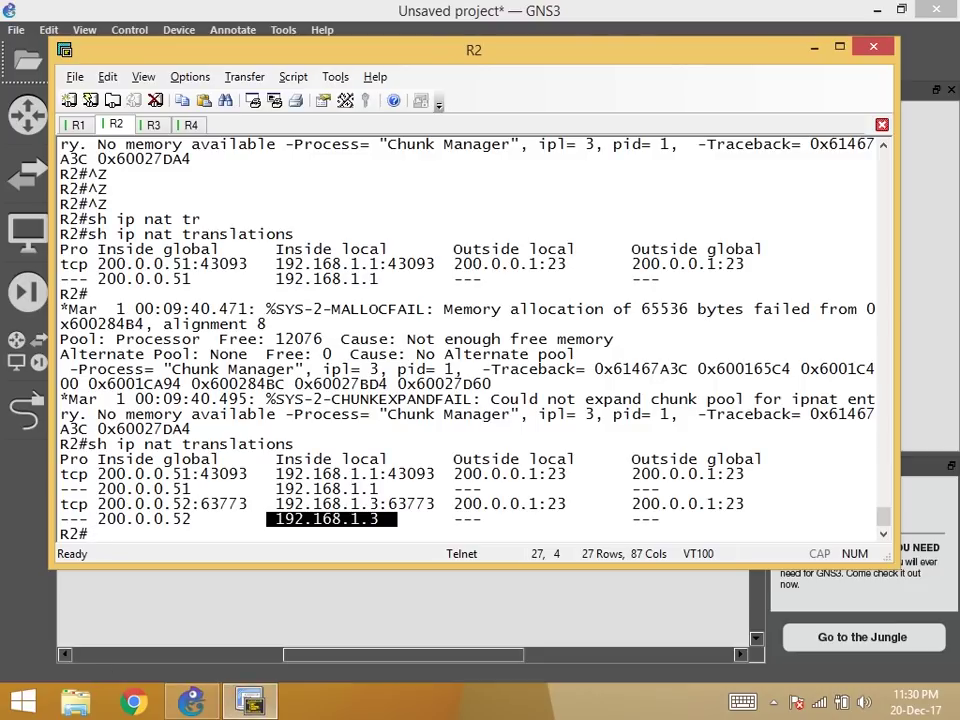
pyautogui.moveTo(186, 519); pyautogui.dragTo(107, 519)
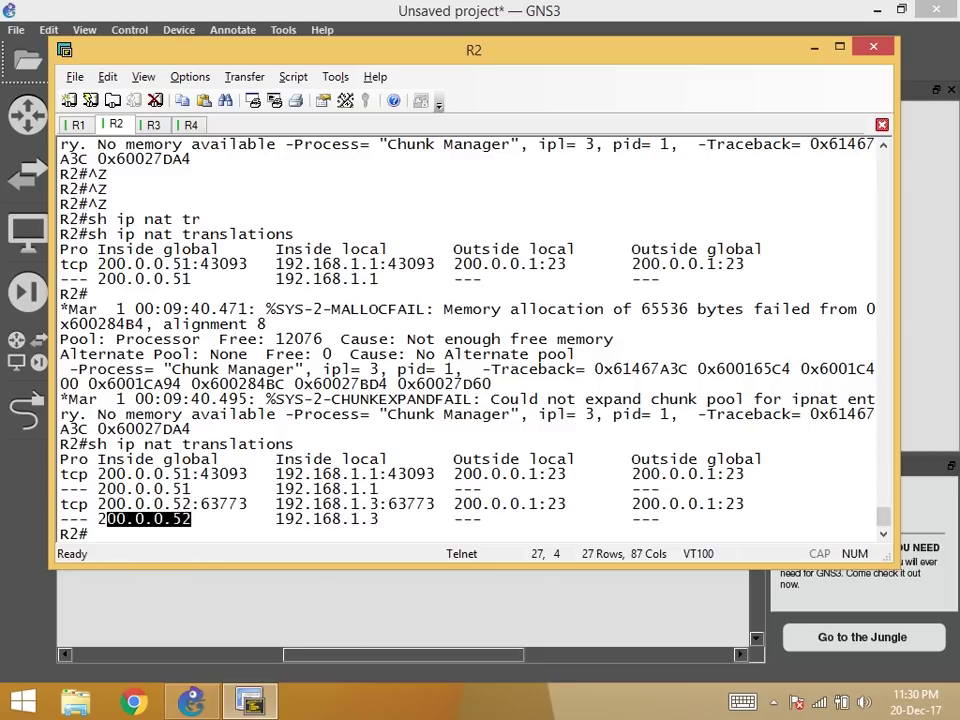